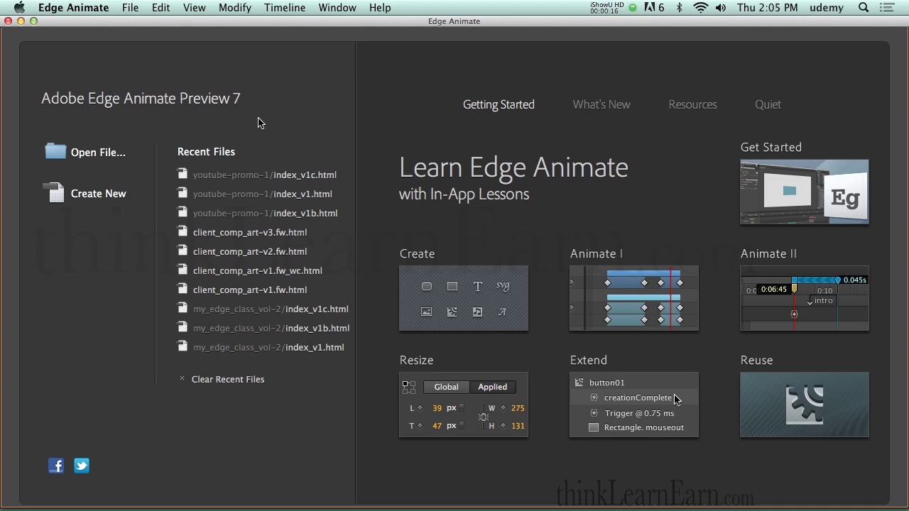
Create a new composition and choose the adobe_edge_7 folder on the Desktop as its save location.
click(130, 7)
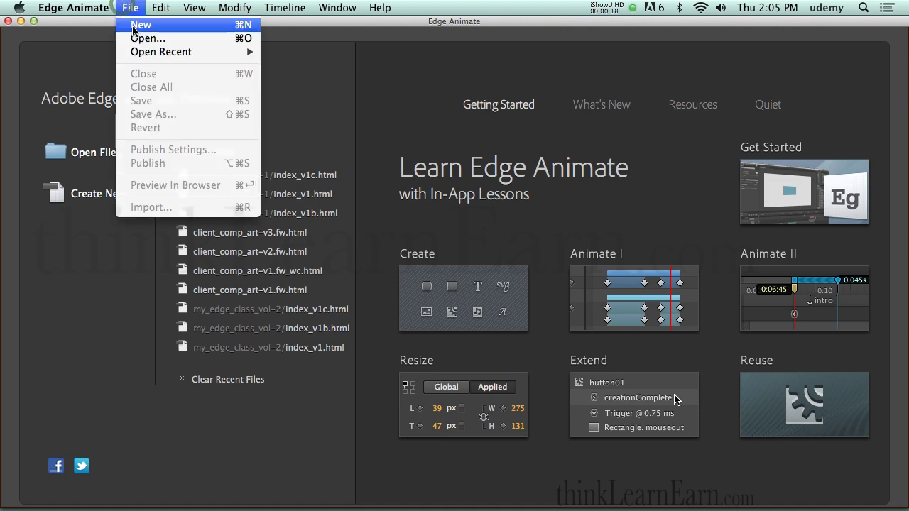
click(141, 24)
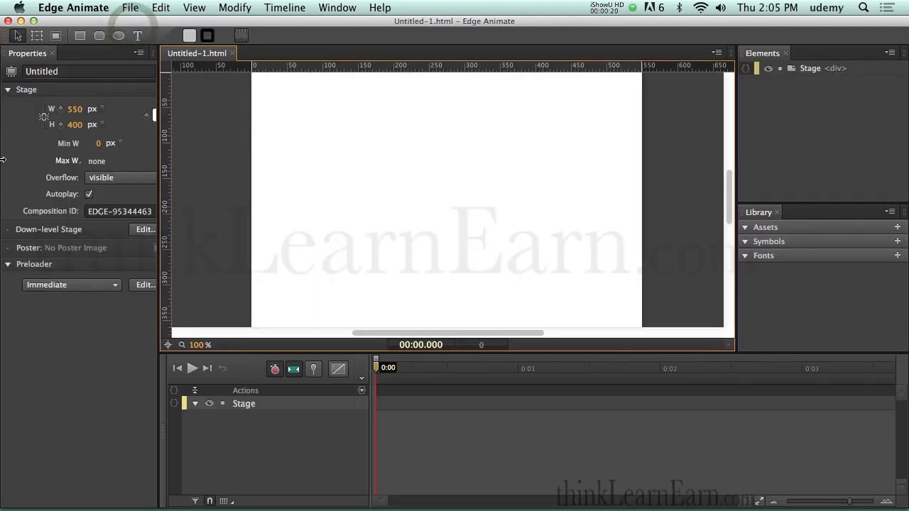
key(super+shift+s)
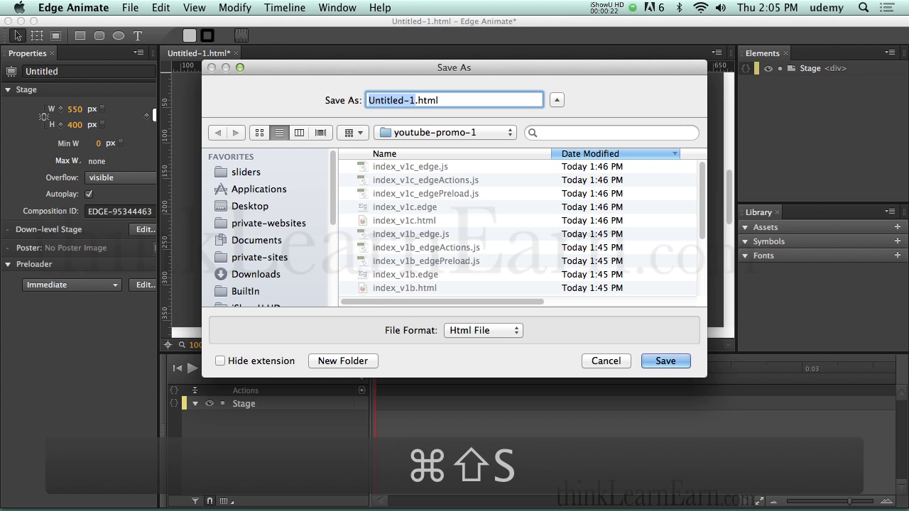
click(439, 133)
click(426, 162)
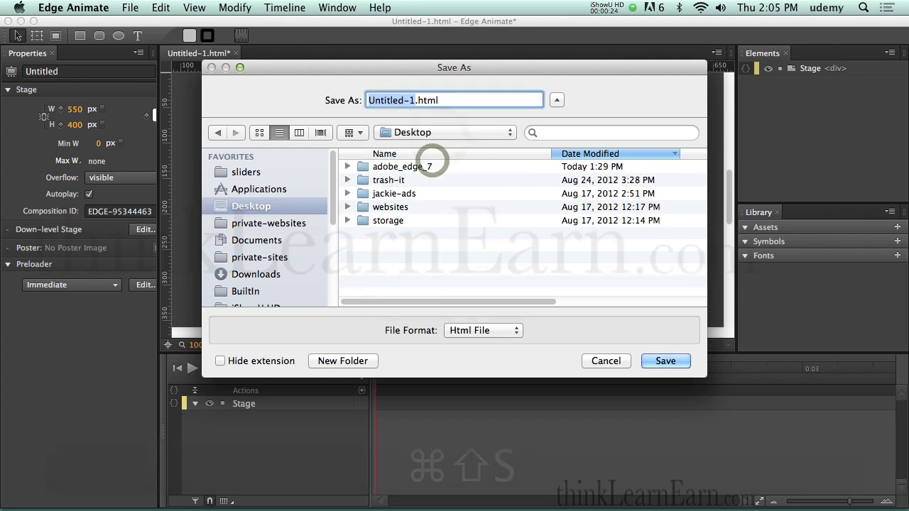
double_click(426, 166)
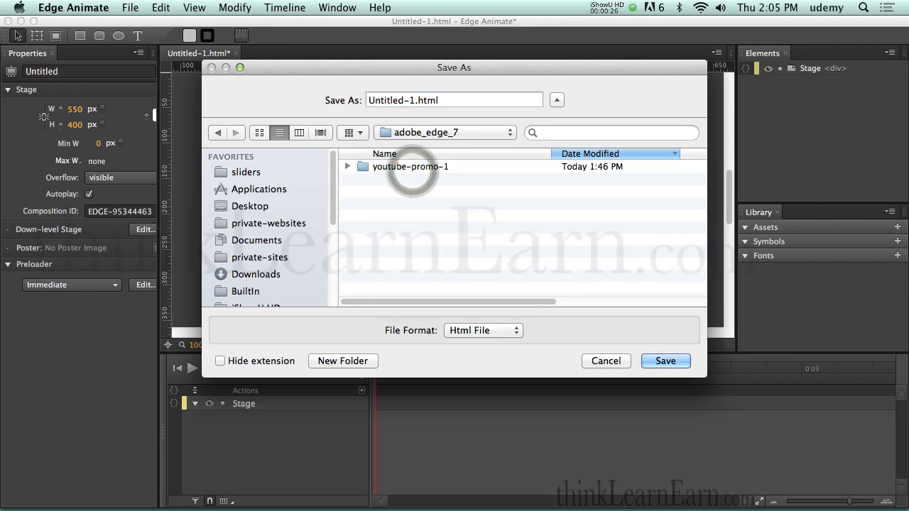
Create a folder named edge_interactive and save the composition in it as index_v1.html.
click(355, 360)
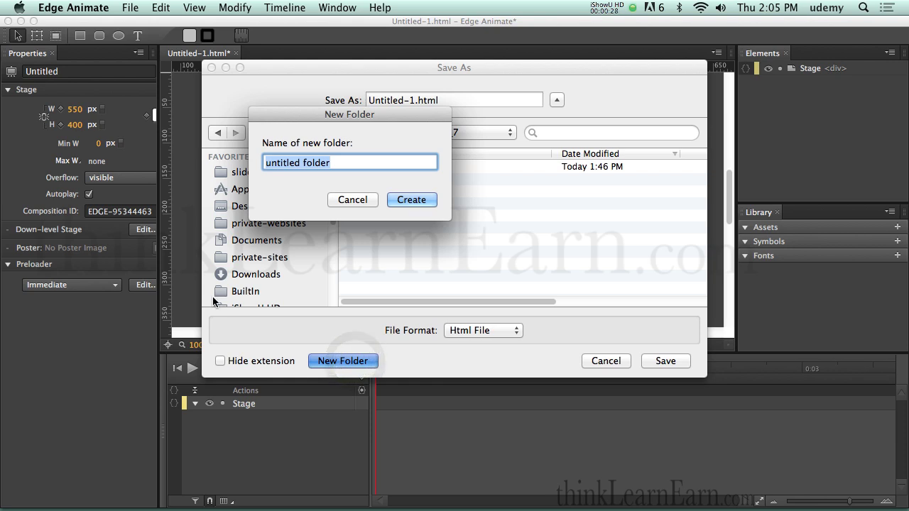
text(edge_)
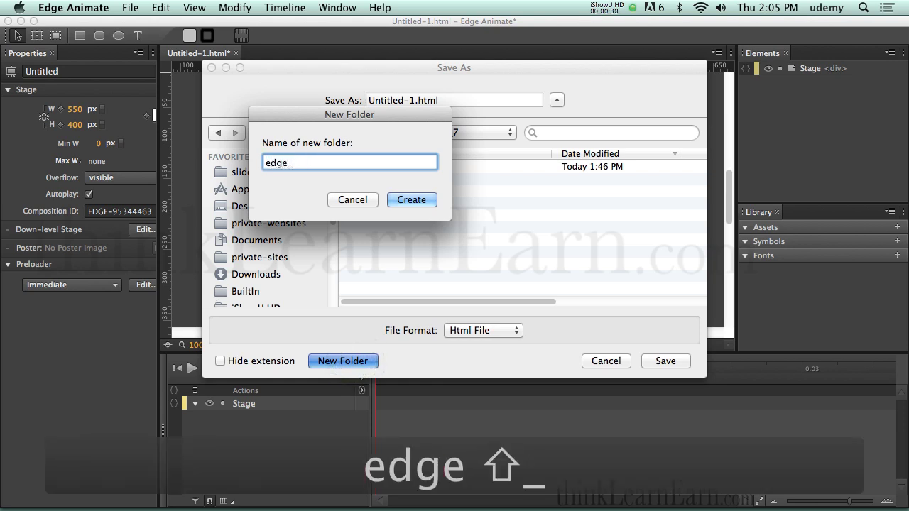
text(interactive)
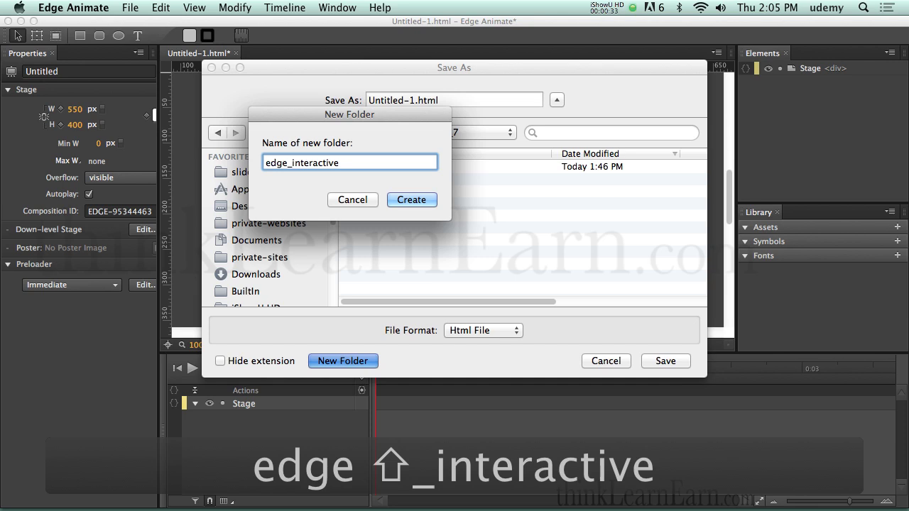
key(Return)
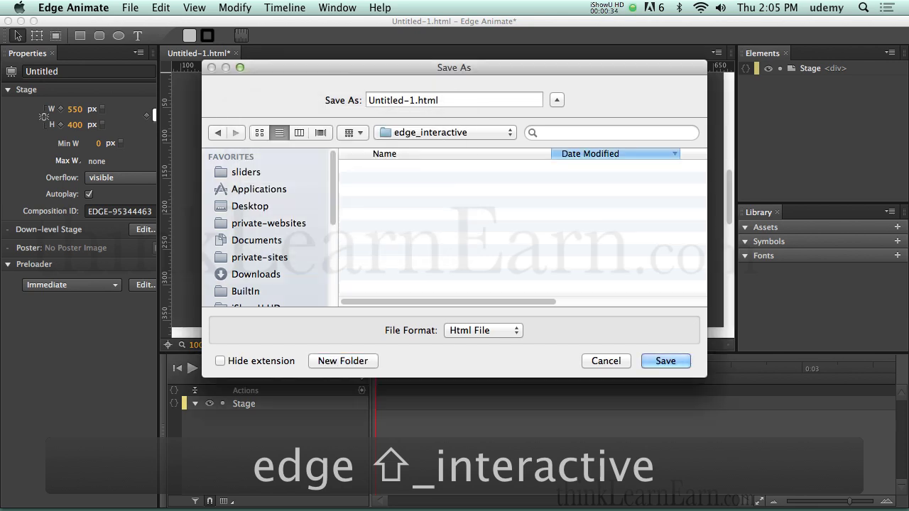
click(405, 100)
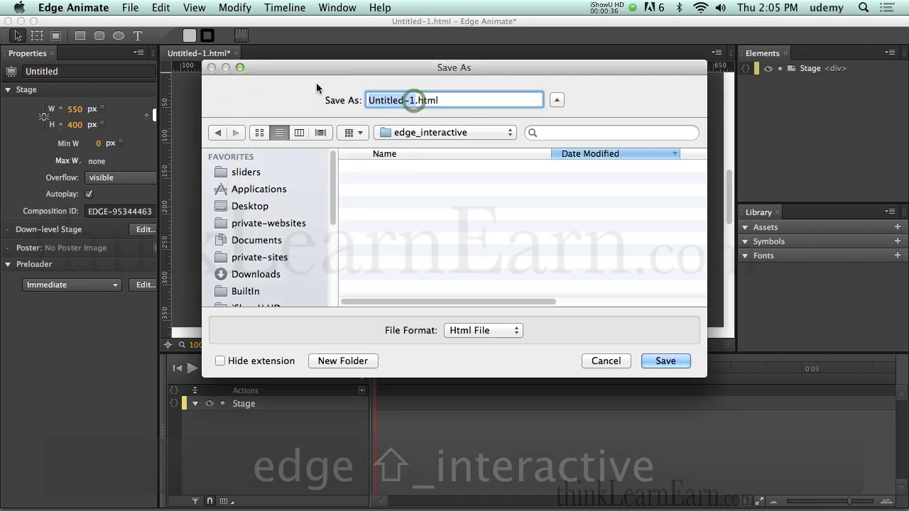
text(index_v1)
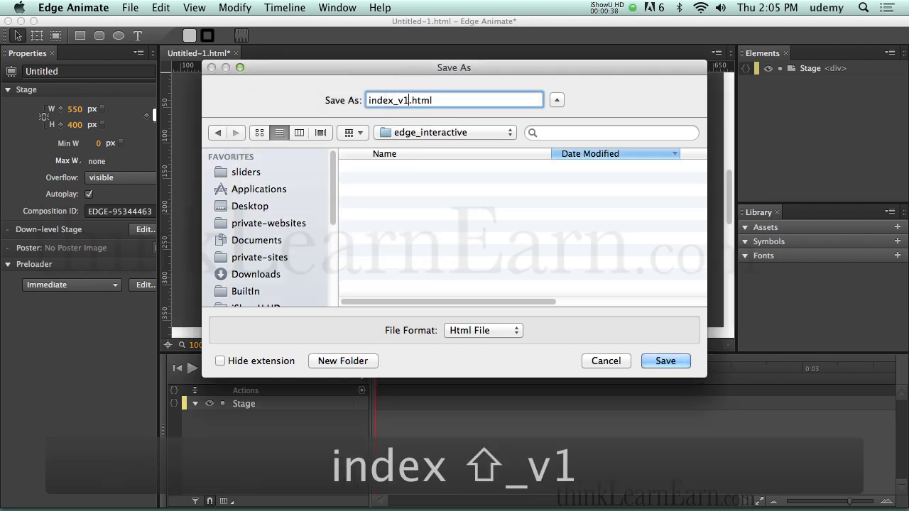
key(Return)
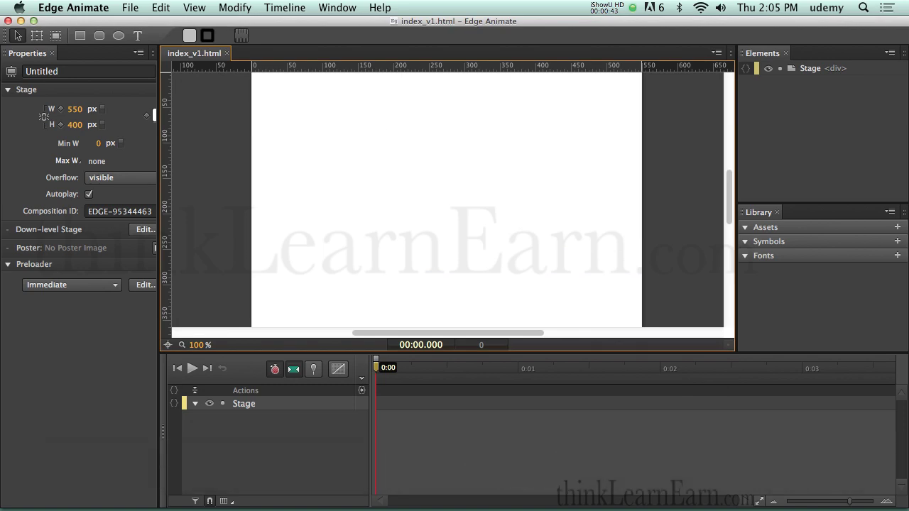
Set the stage size to 500 px wide and 350 px high.
click(308, 173)
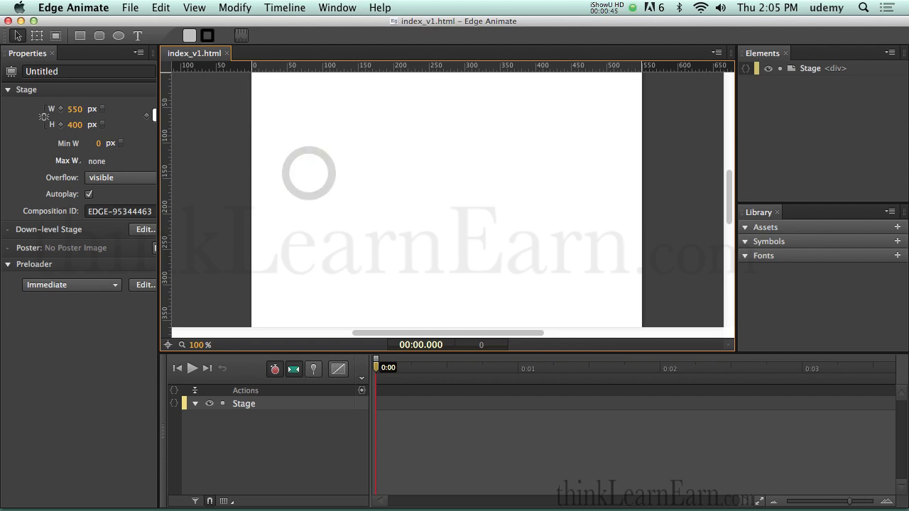
click(75, 110)
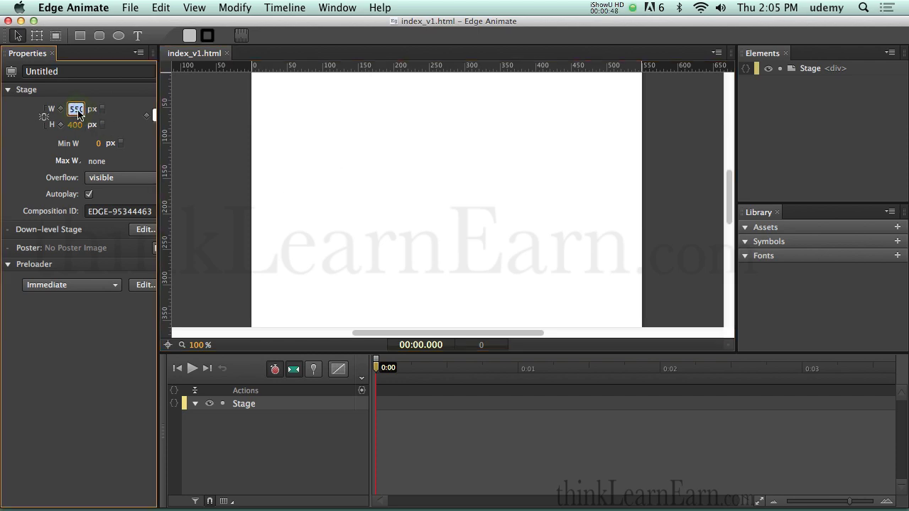
text(500)
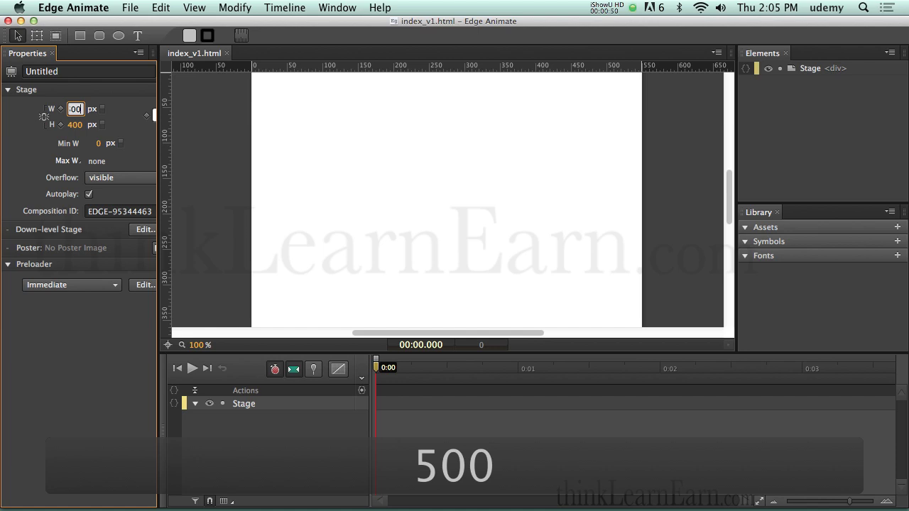
key(Tab)
text(350)
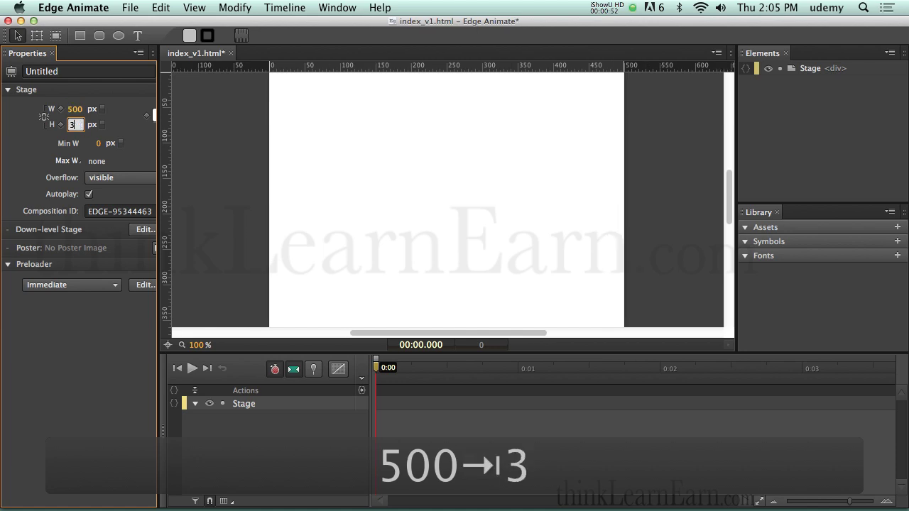
key(Return)
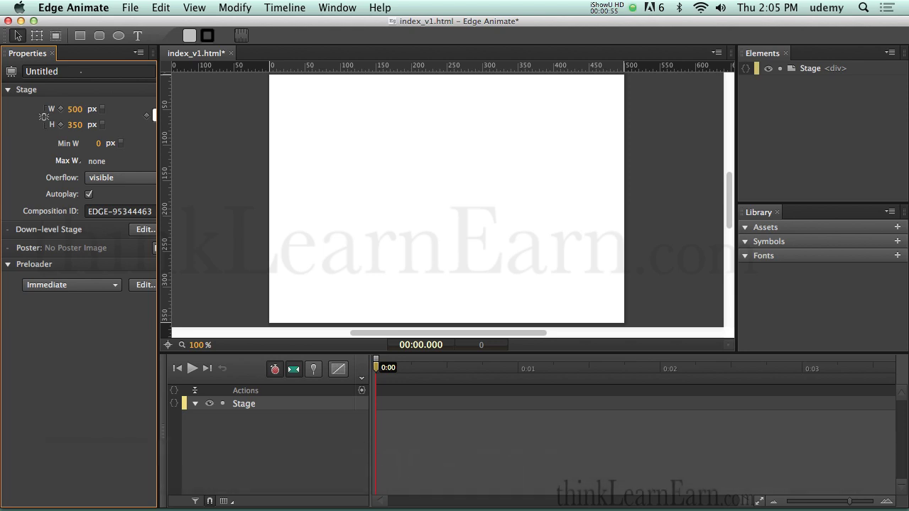
Title the composition "photo gallery one" and save the file.
click(82, 71)
double_click(82, 71)
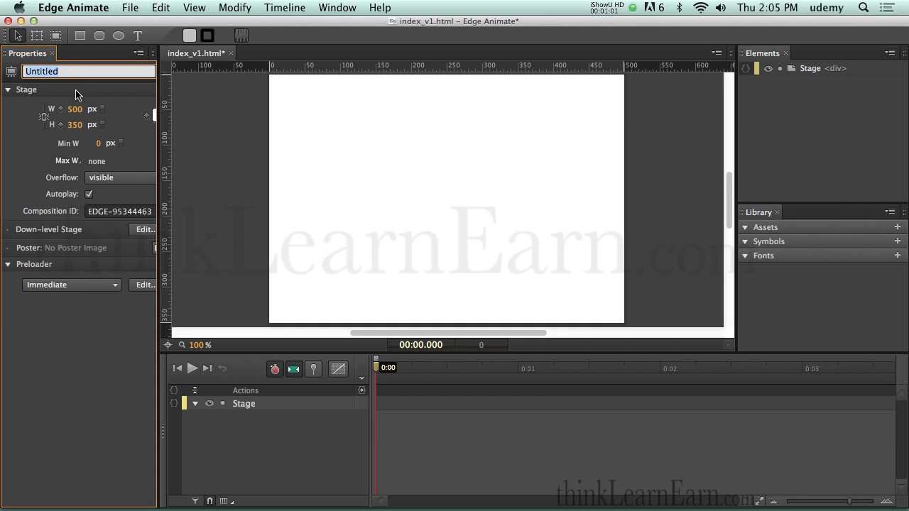
text(p)
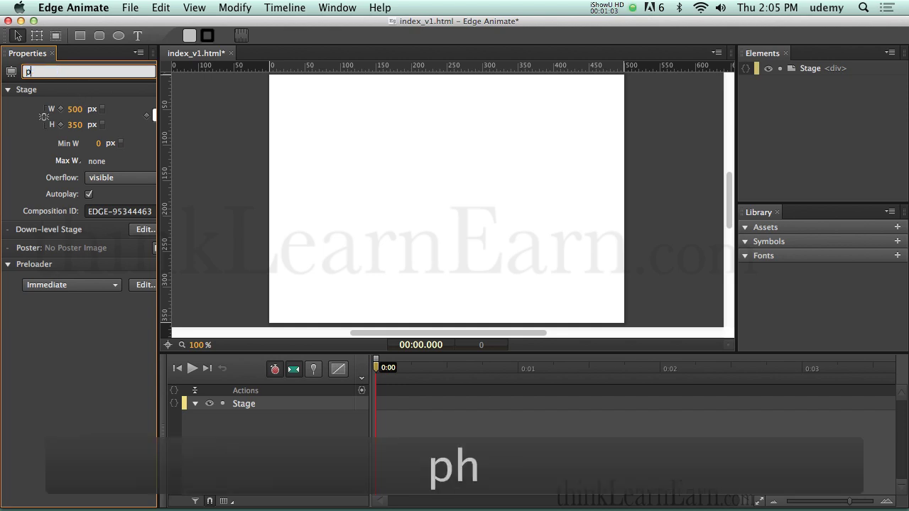
text(hot)
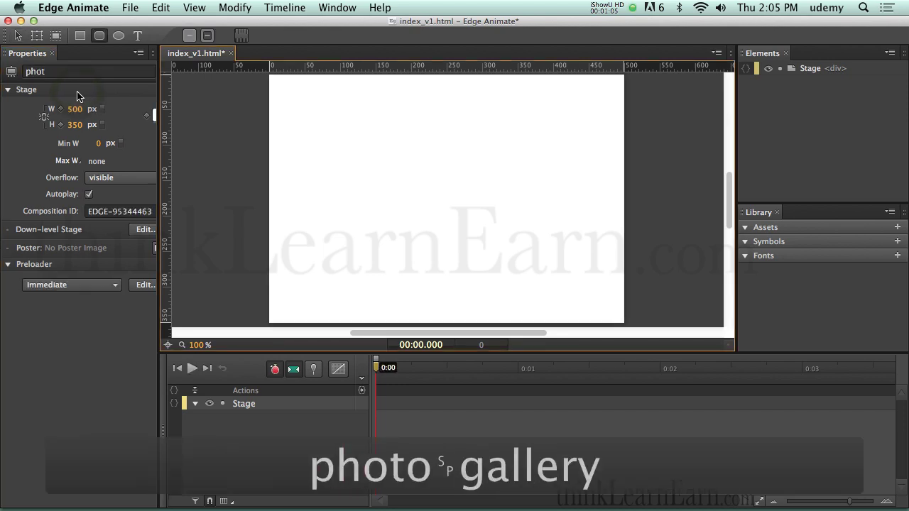
text(o gallery one)
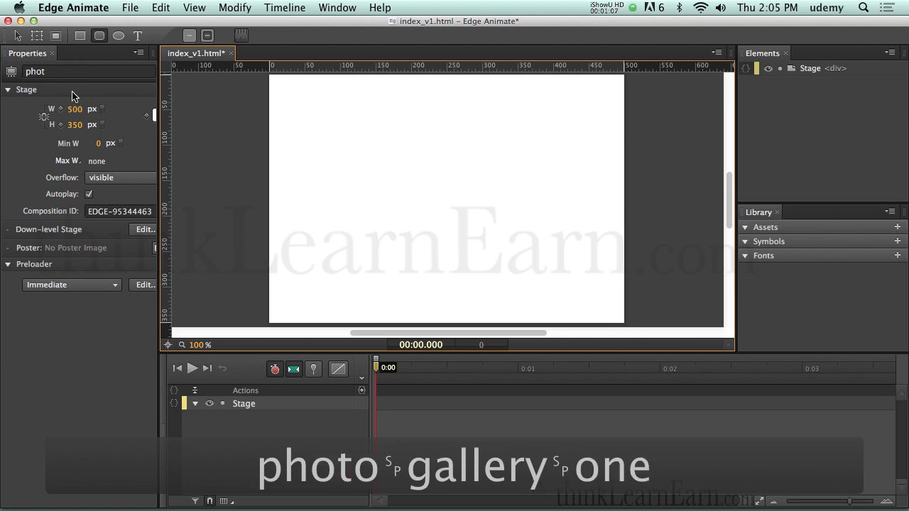
click(94, 71)
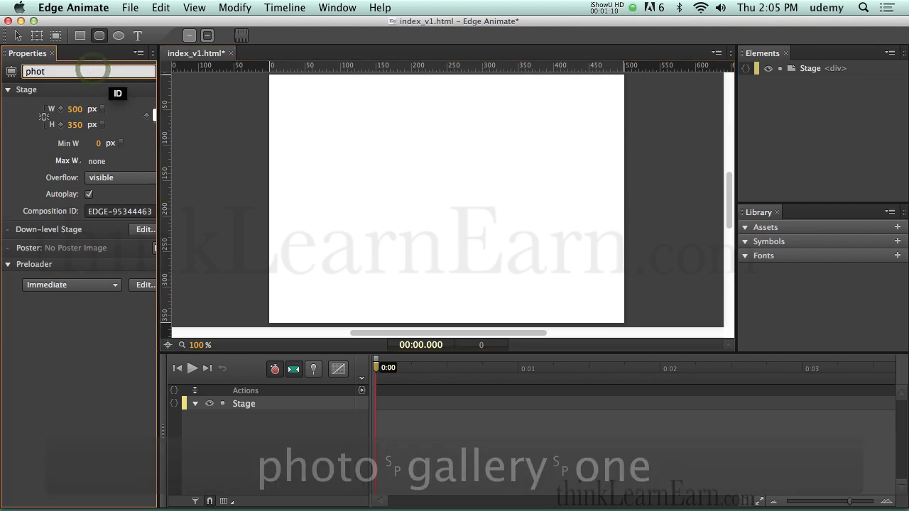
text(o ga)
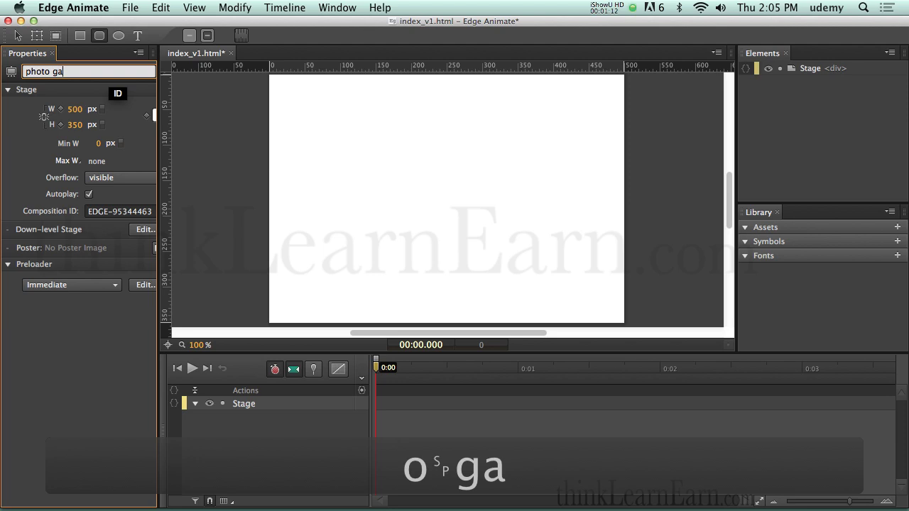
text(llery one)
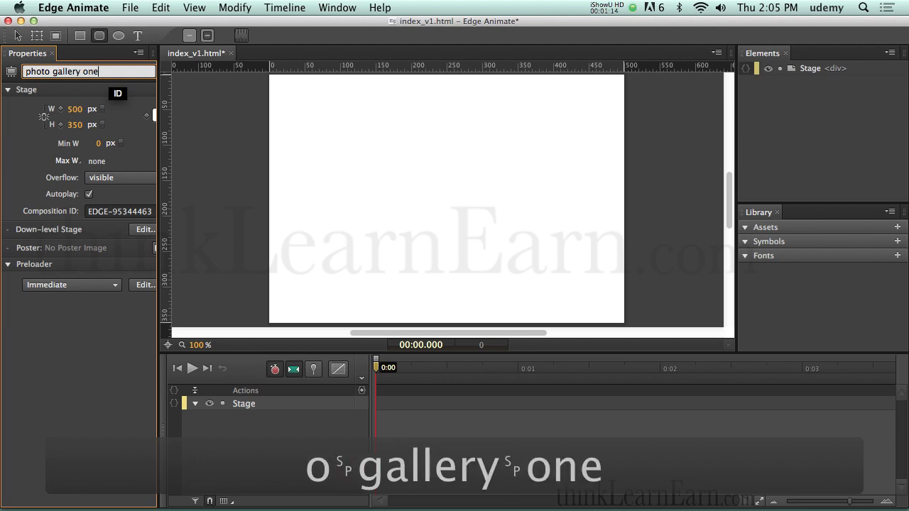
click(223, 174)
key(super+s)
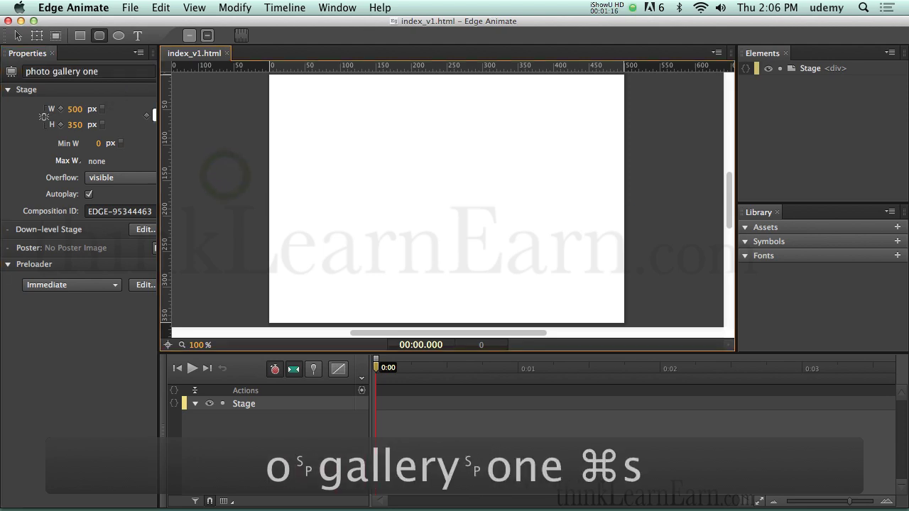
Widen the stage properties area, change the composition ID to photo-gallery-1, and save the file.
click(117, 210)
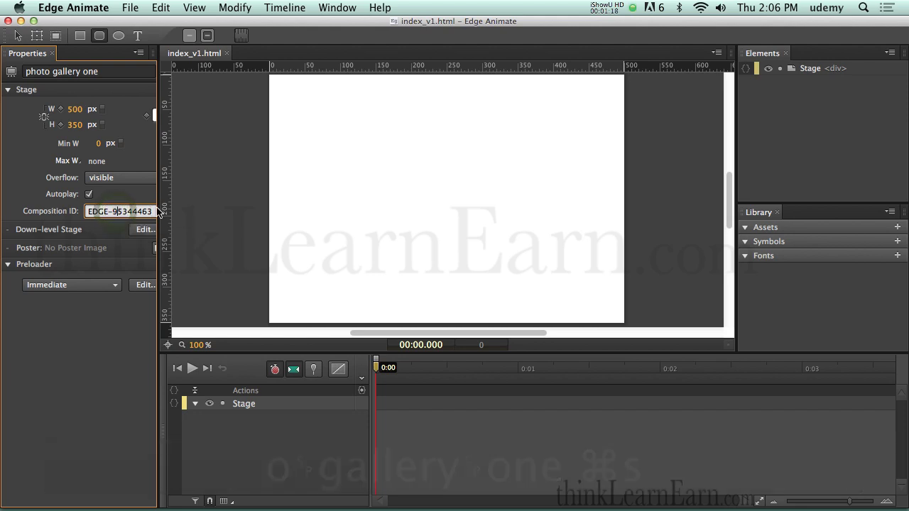
drag(158, 213, 205, 213)
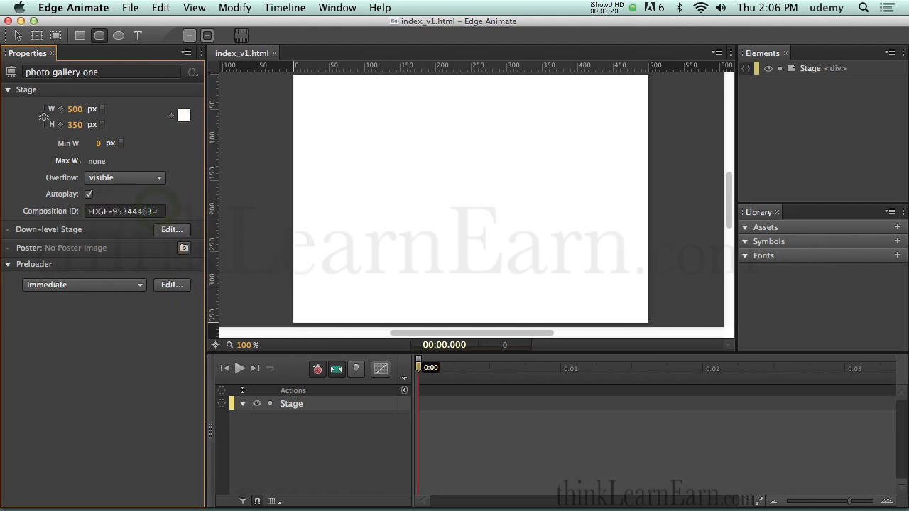
click(155, 212)
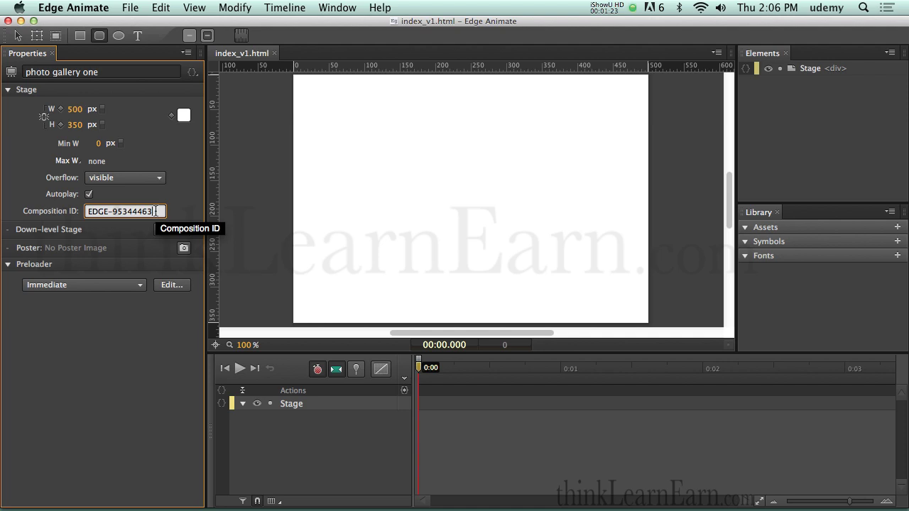
drag(155, 211, 89, 211)
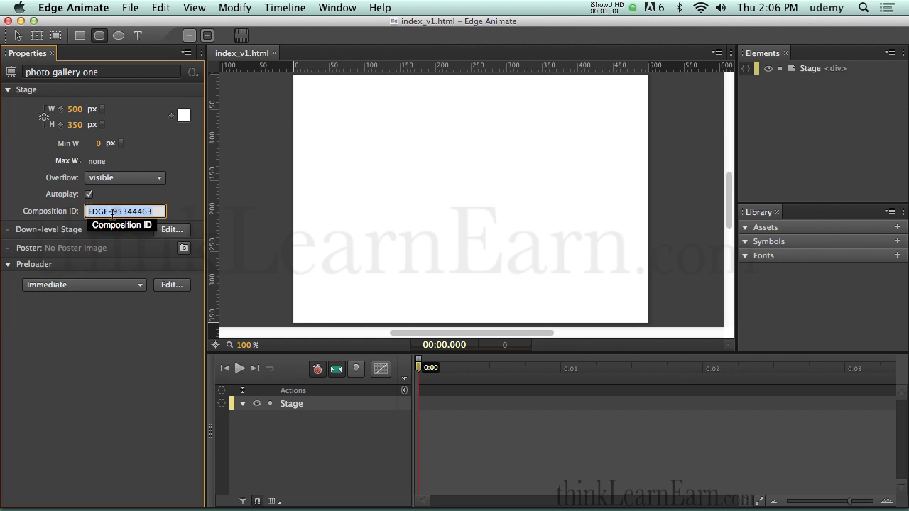
key(super+c)
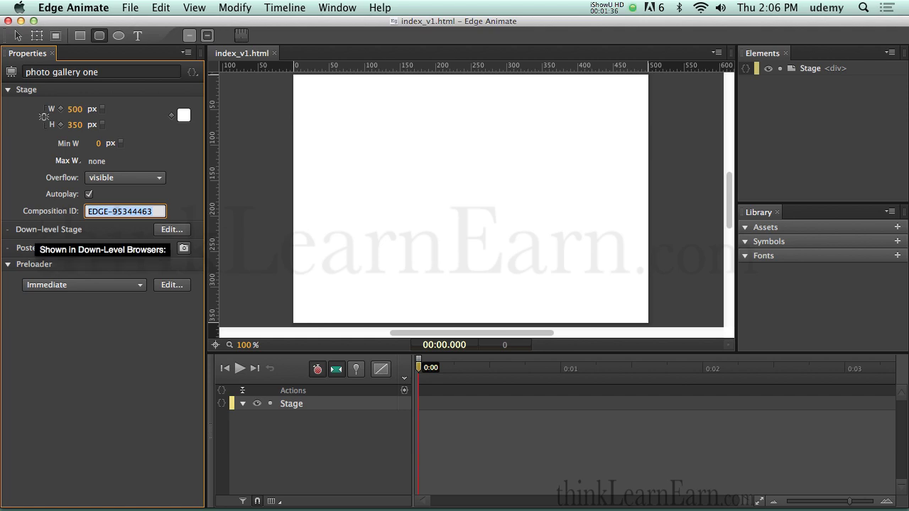
text(photo-galler)
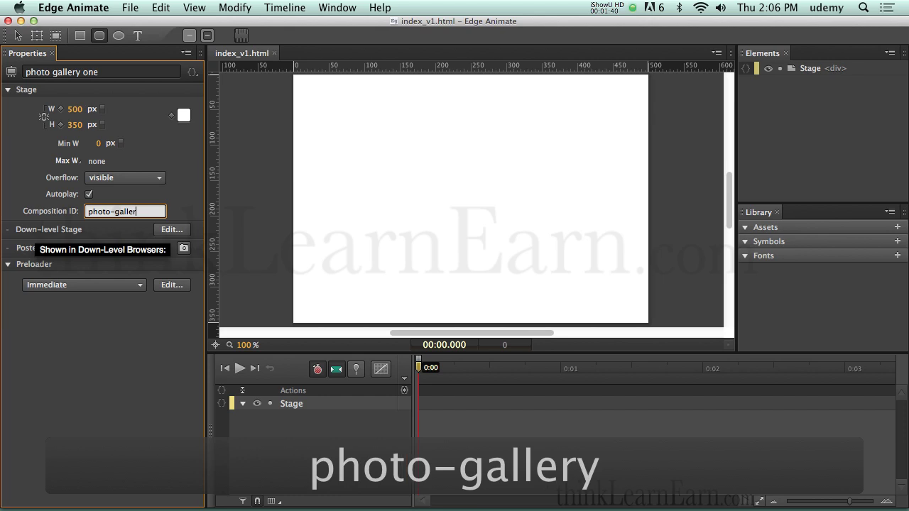
text(y-1)
click(263, 271)
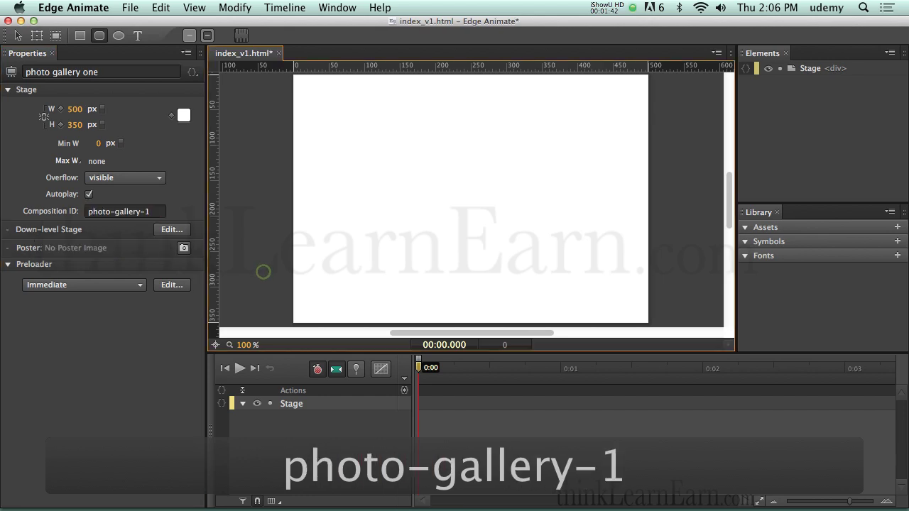
key(super+s)
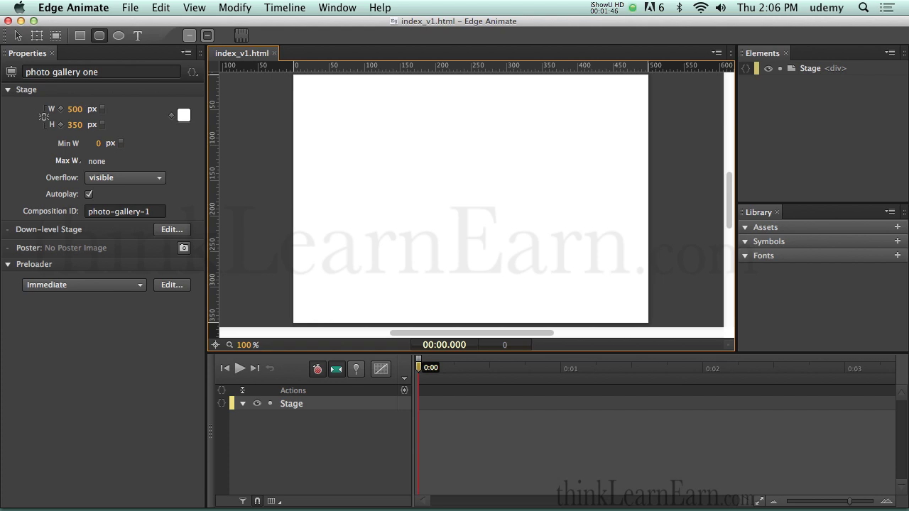
Start importing files into the composition, search for the seq folder, and open it.
click(130, 7)
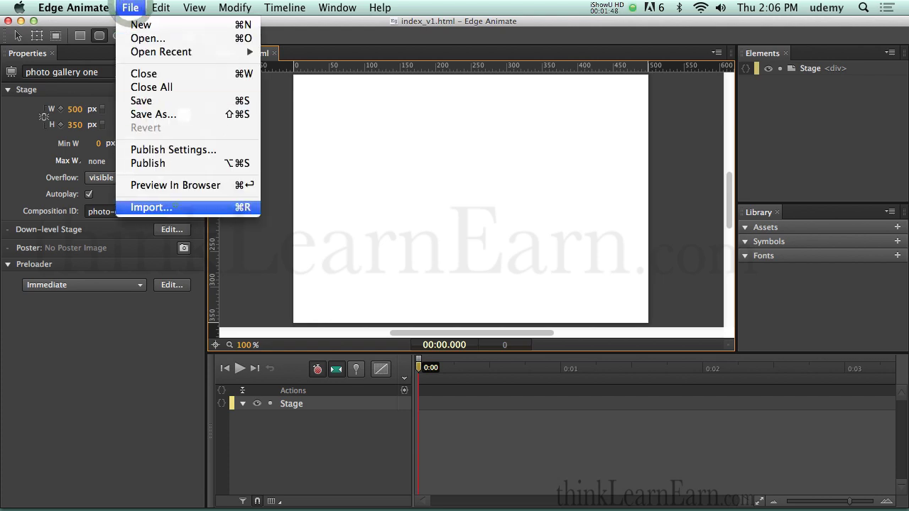
click(176, 206)
key(super+d)
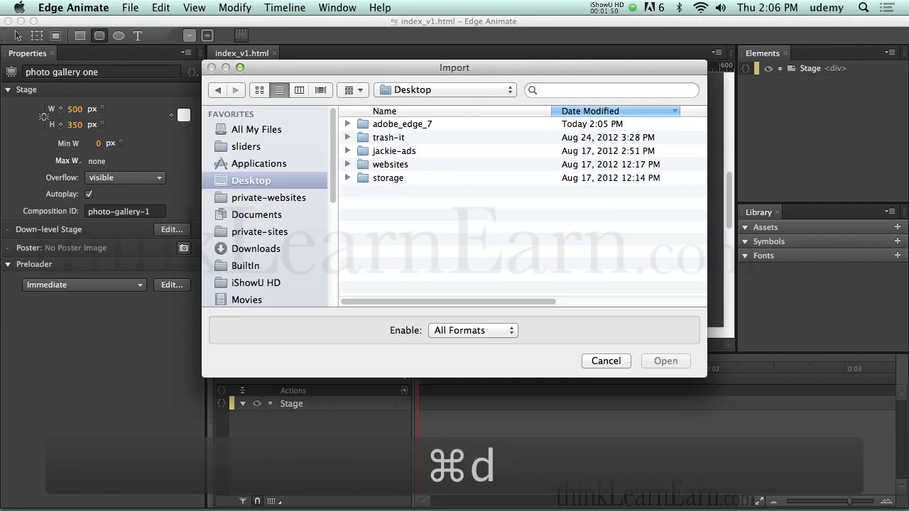
key(super+f)
text(seq)
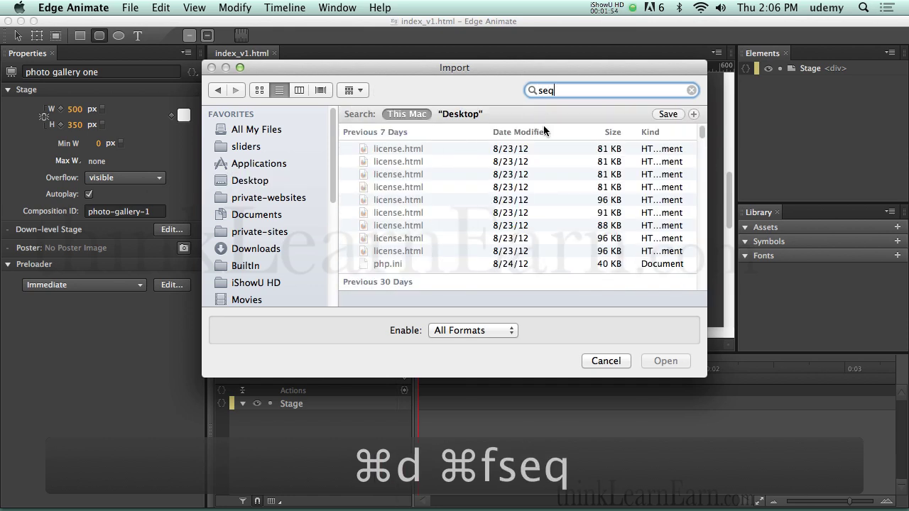
double_click(444, 182)
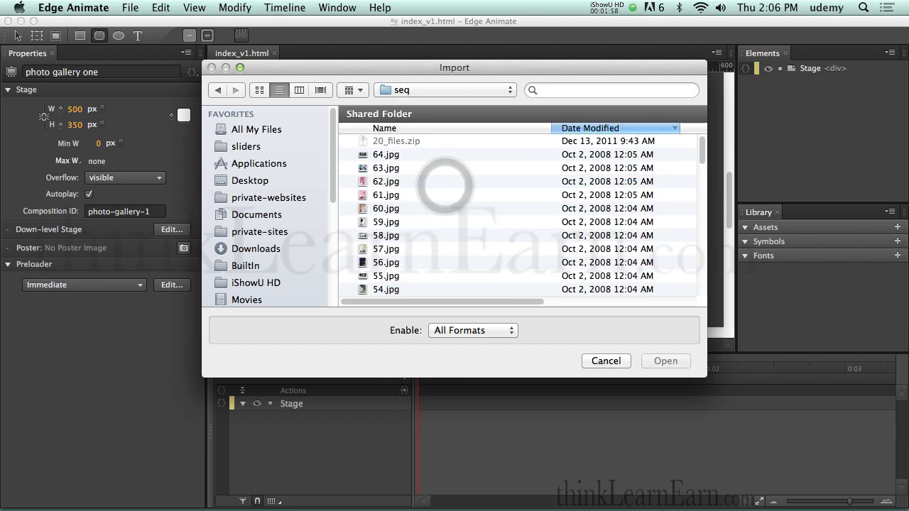
click(447, 89)
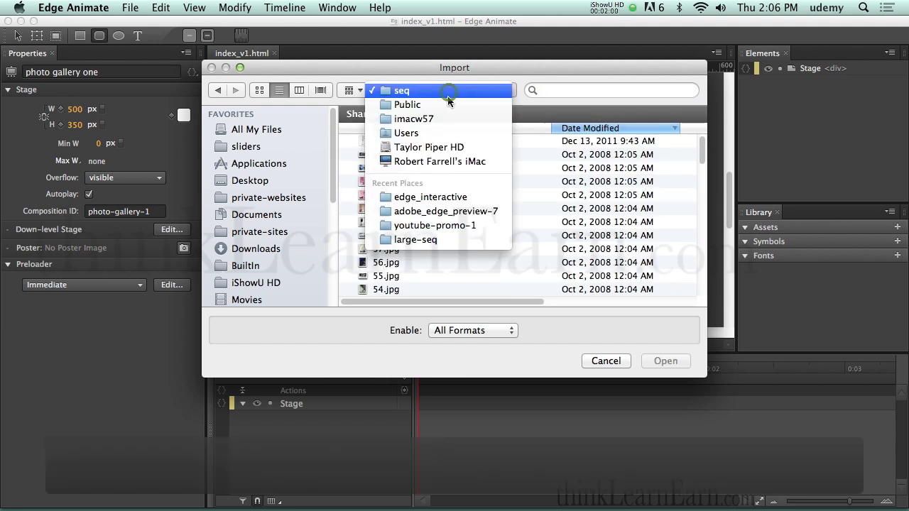
click(447, 89)
Import the images 64.jpg, 63.jpg, 31.jpg, 18.jpg, 17.jpg and 16.jpg from the seq folder.
click(390, 159)
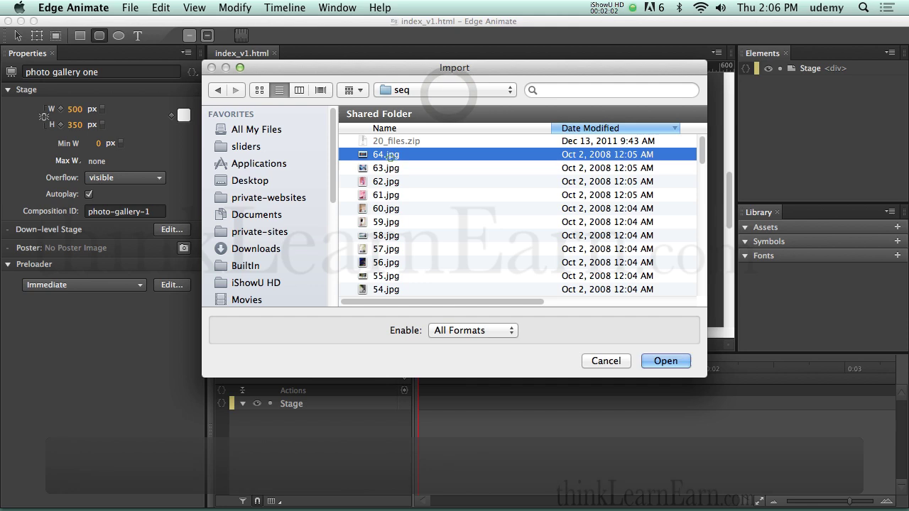
super+click(389, 169)
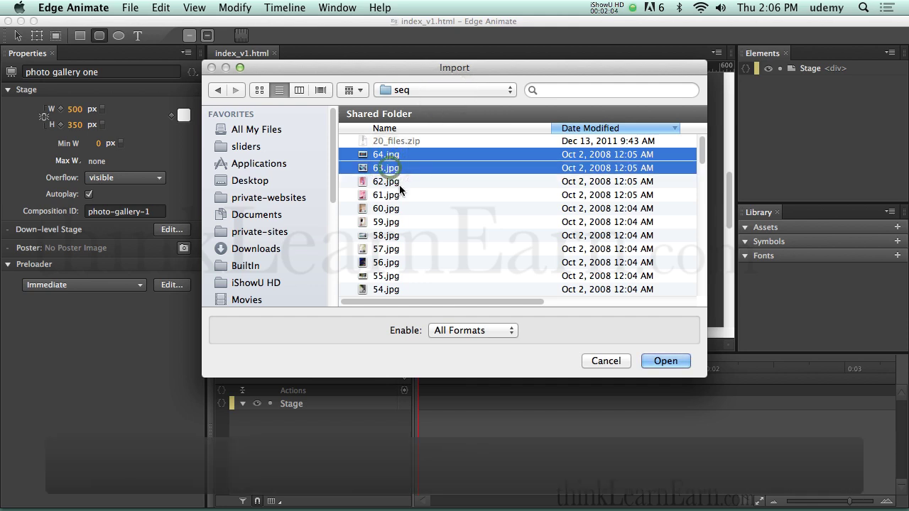
scroll(399, 184, down, 6)
scroll(518, 213, down, 4)
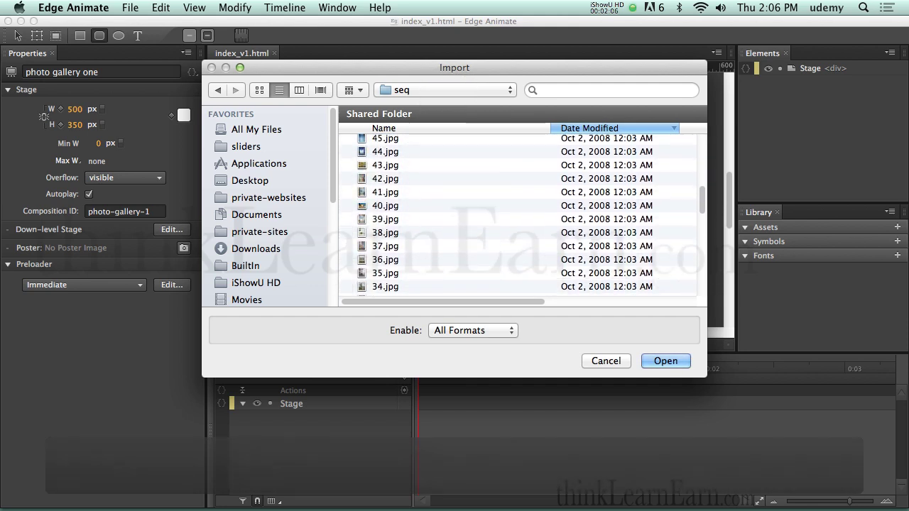
scroll(394, 220, down, 3)
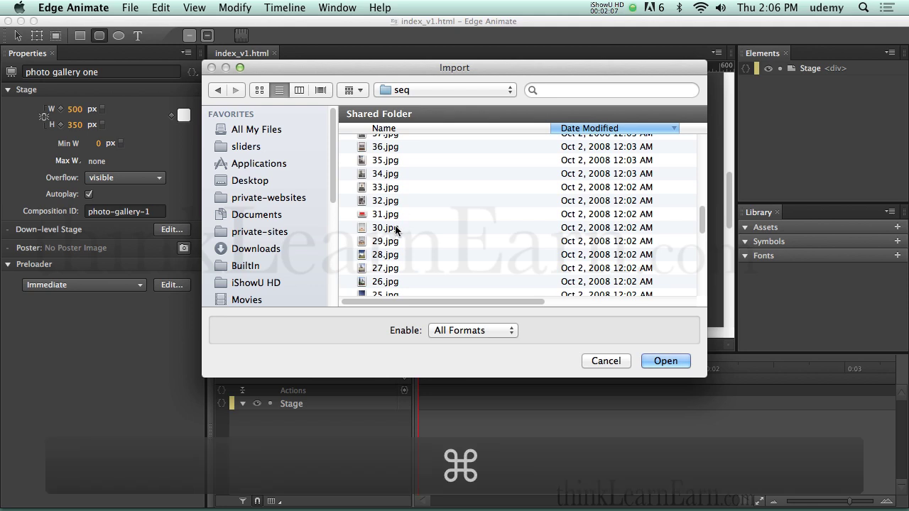
super+click(390, 214)
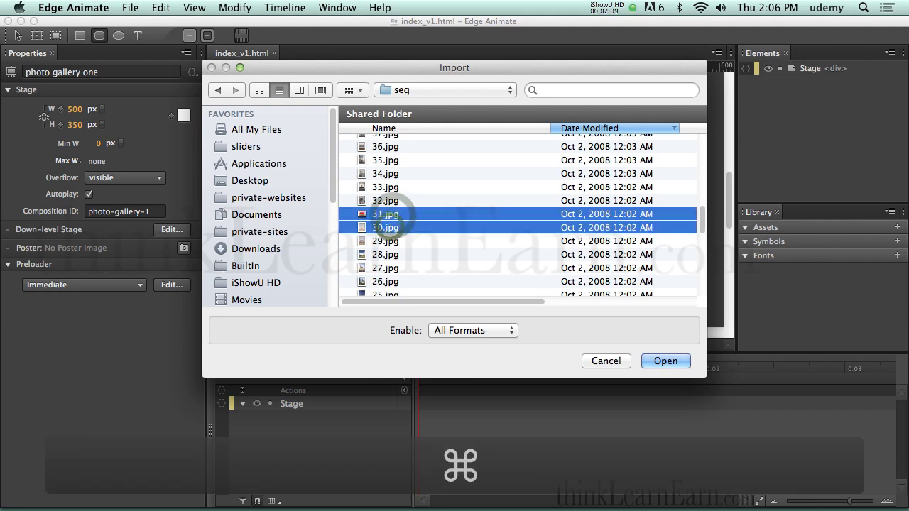
scroll(395, 221, down, 3)
scroll(386, 225, down, 4)
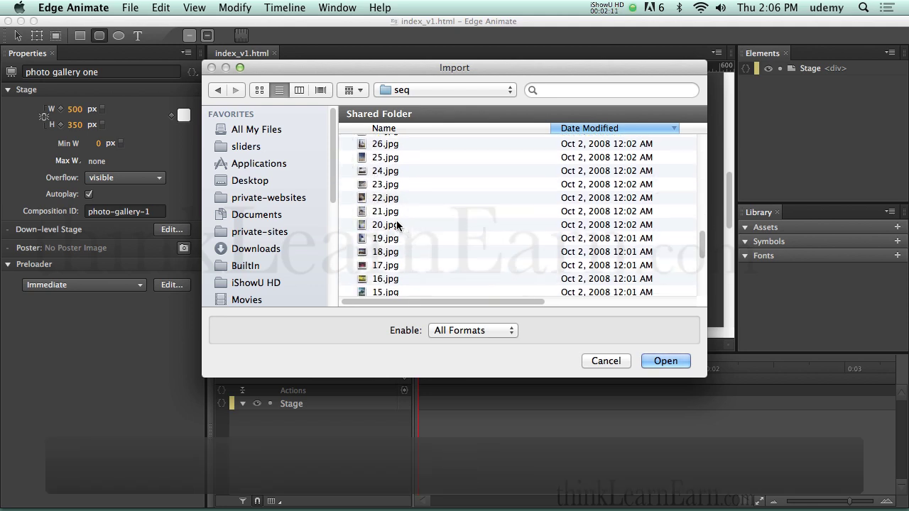
super+click(385, 236)
super+click(389, 223)
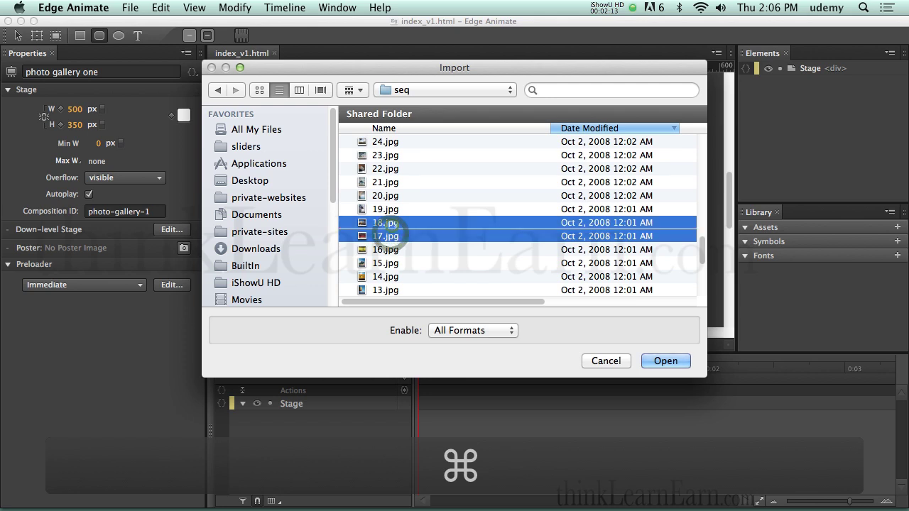
super+click(398, 247)
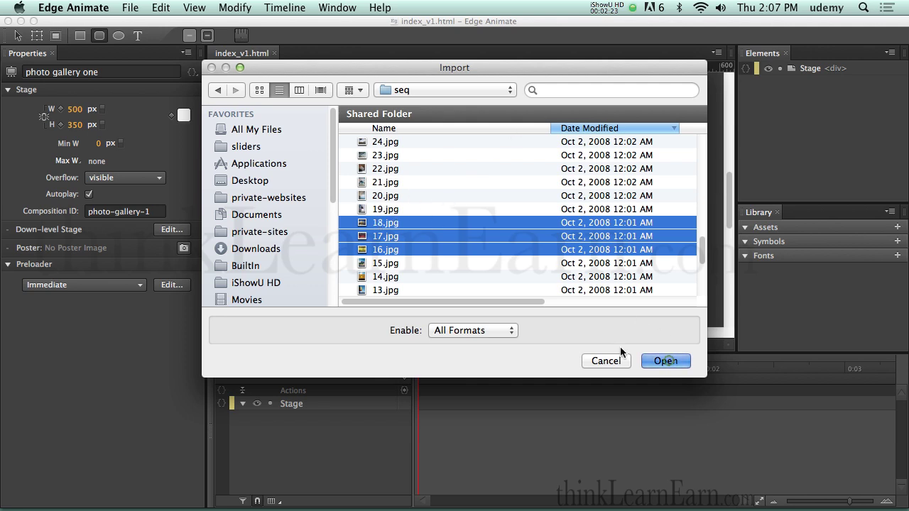
click(665, 361)
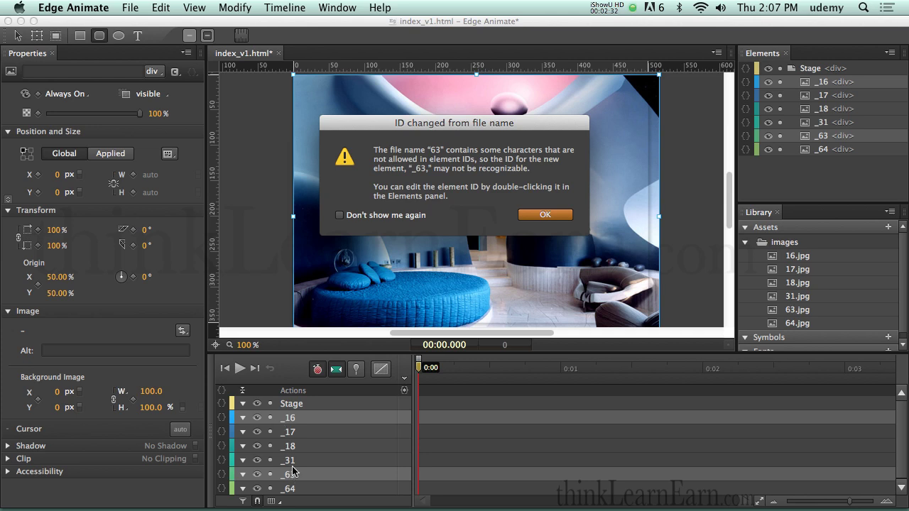
Acknowledge the element ID notices for all the imported images and save the file.
click(544, 216)
click(544, 216)
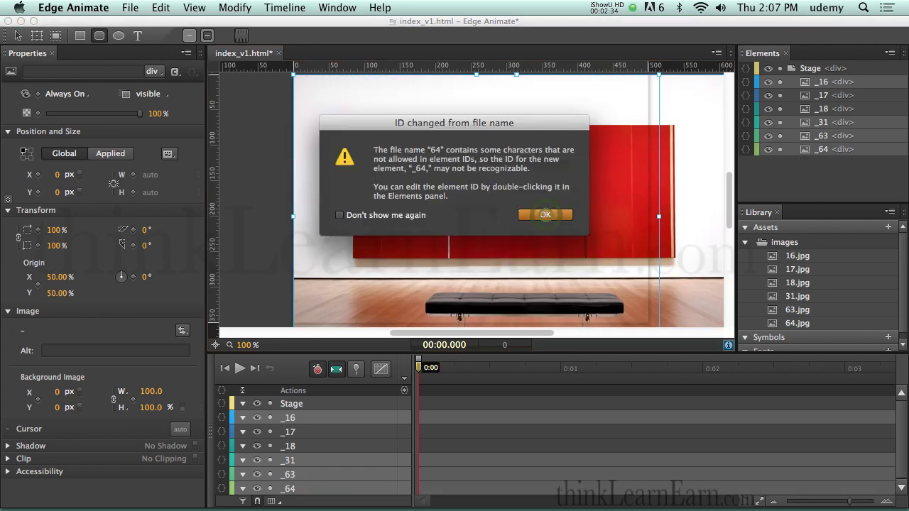
click(545, 216)
click(545, 216)
click(545, 215)
click(545, 216)
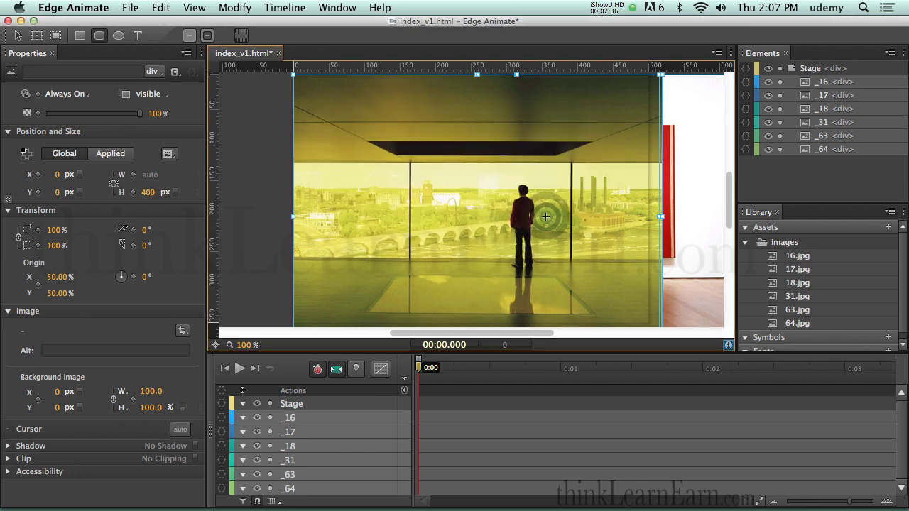
key(super+s)
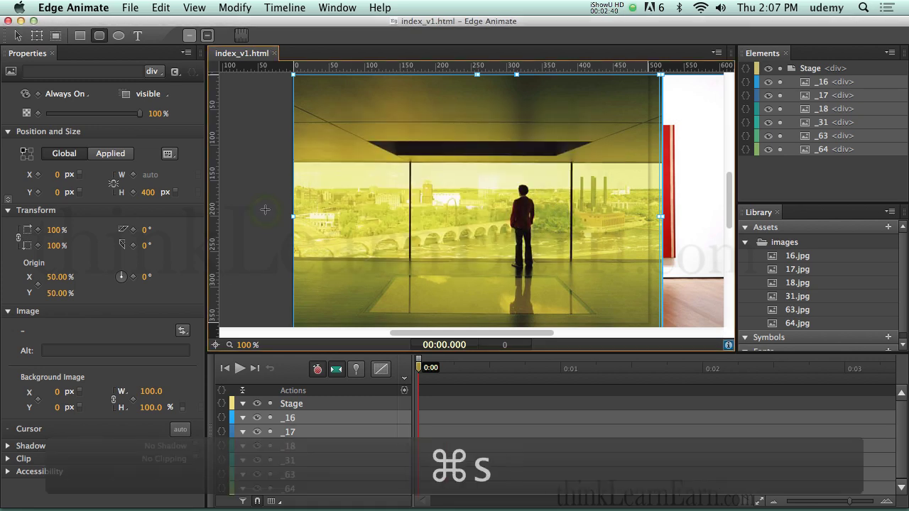
Switch to the Selection tool, set the stage's overflow to hidden, and save the file.
key(v)
click(268, 201)
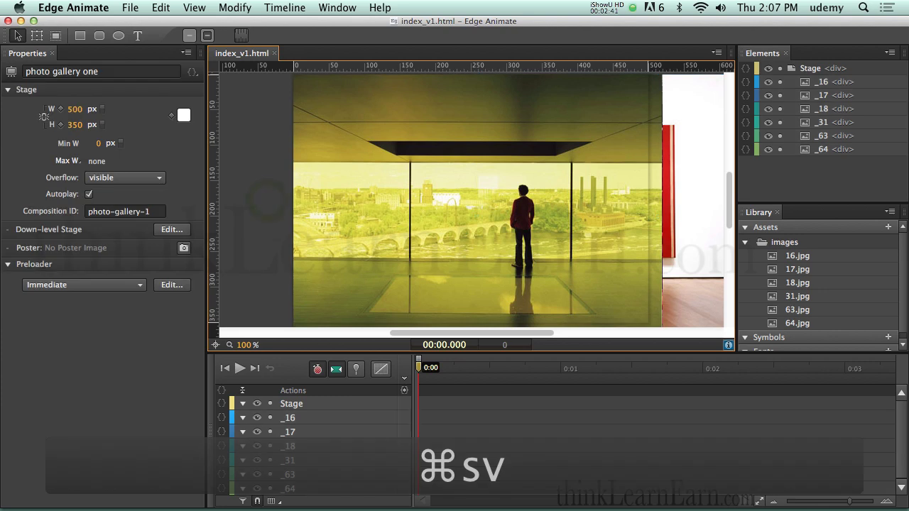
click(268, 188)
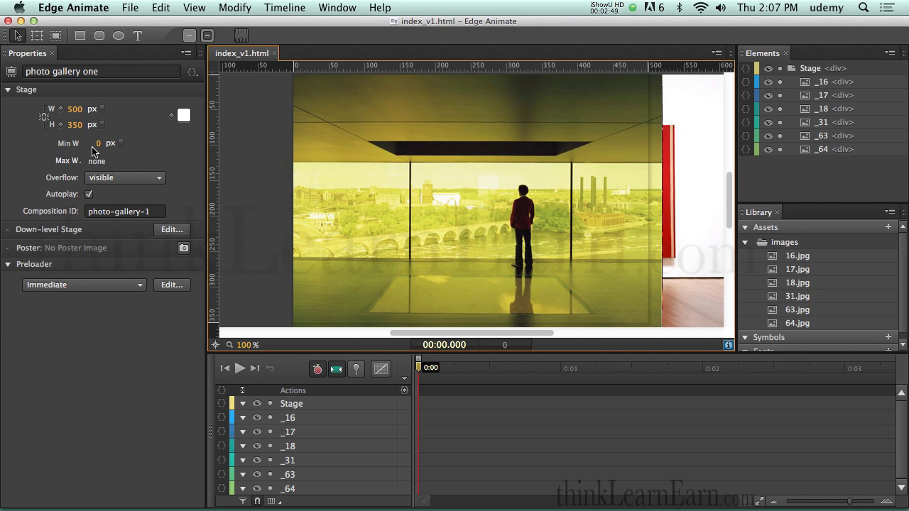
click(361, 178)
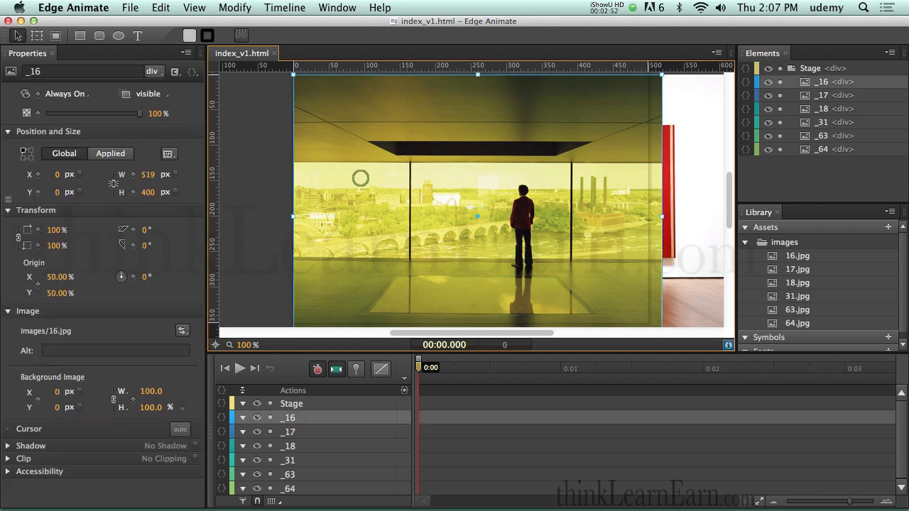
click(266, 174)
click(350, 174)
click(273, 177)
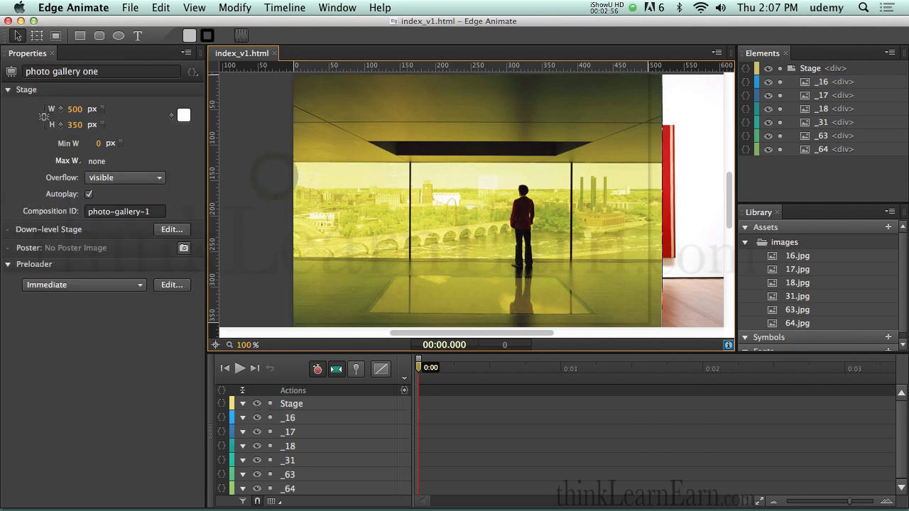
click(159, 178)
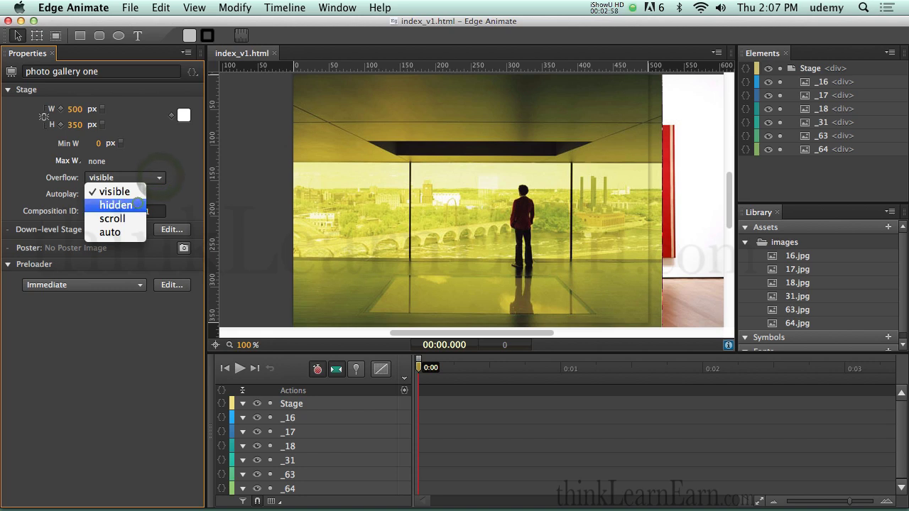
click(115, 206)
key(super+s)
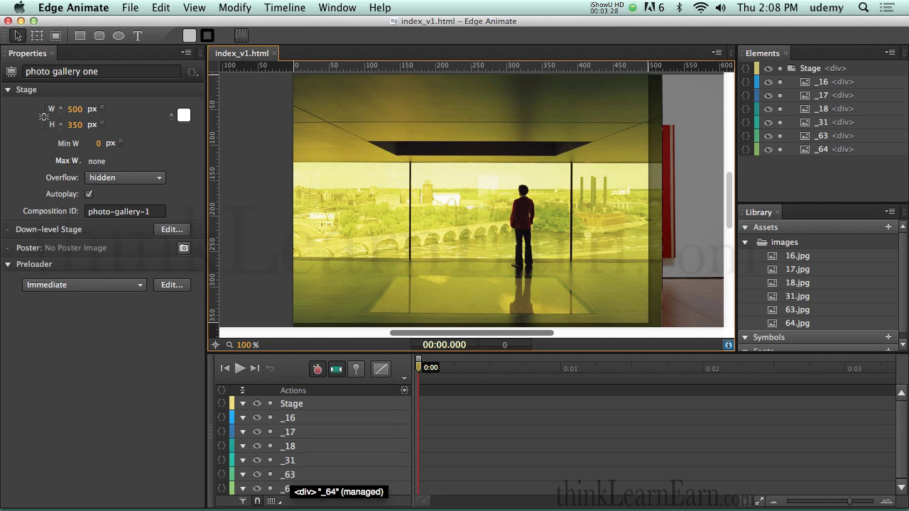
Select image element _64, turn on the timeline pin, and set the pin offset to 0.7 seconds.
click(302, 474)
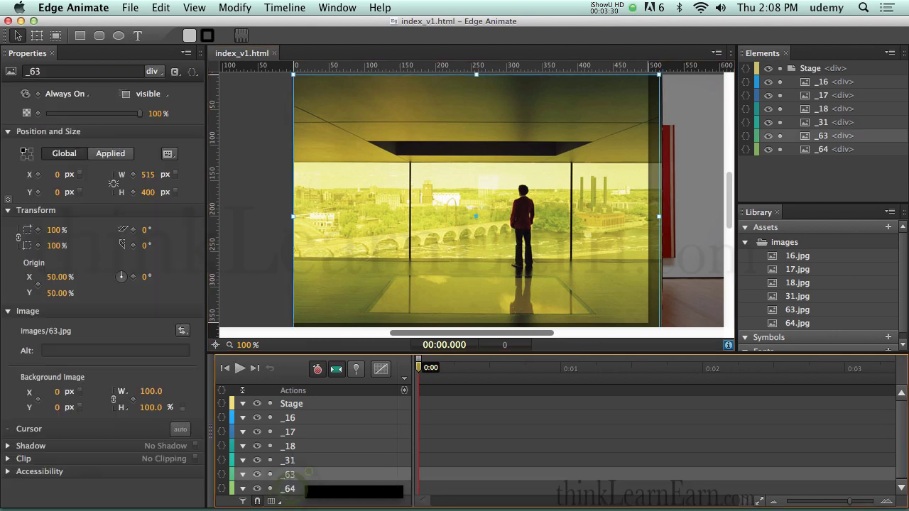
click(293, 488)
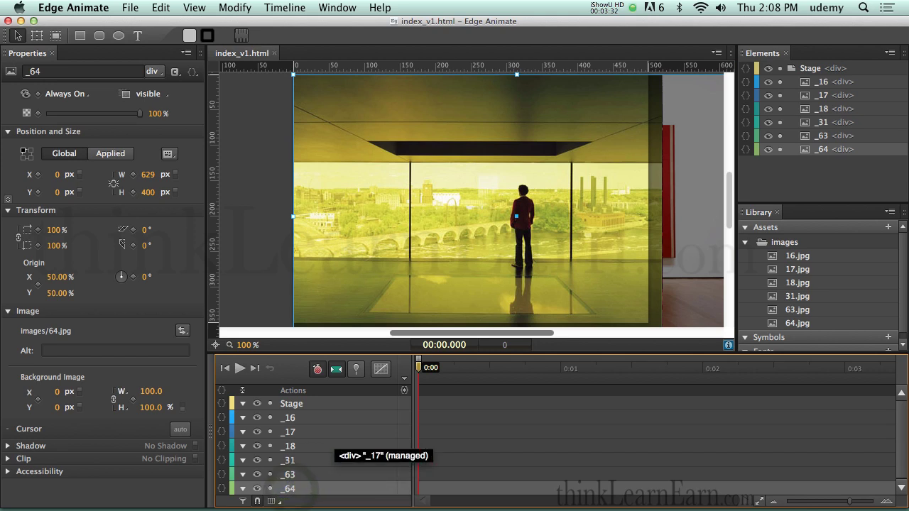
key(p)
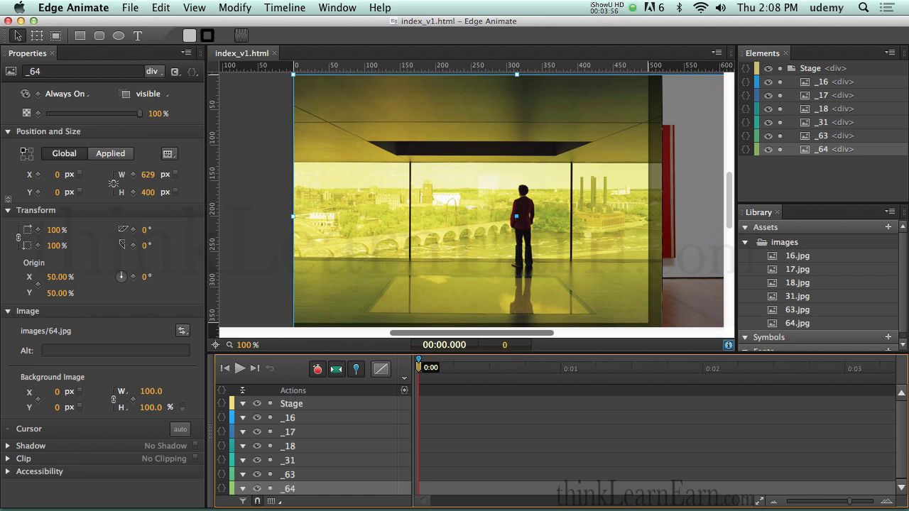
click(506, 346)
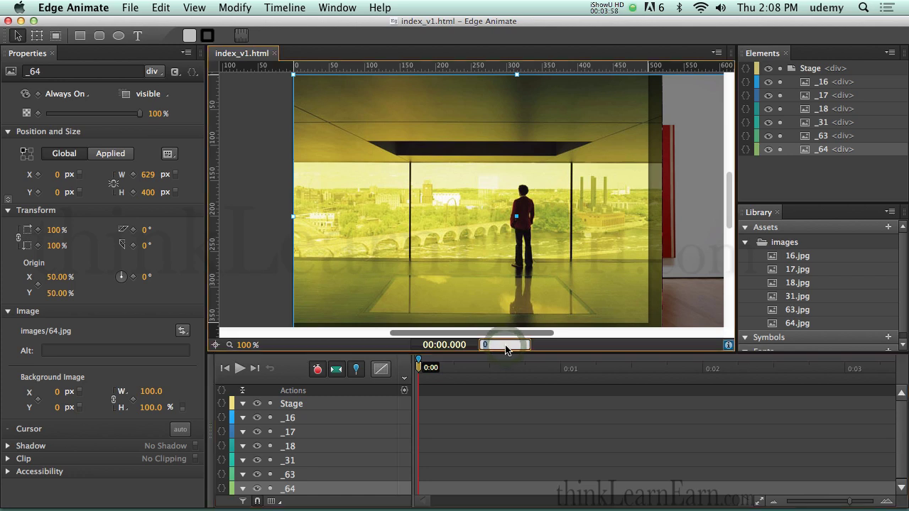
text(.7)
key(Return)
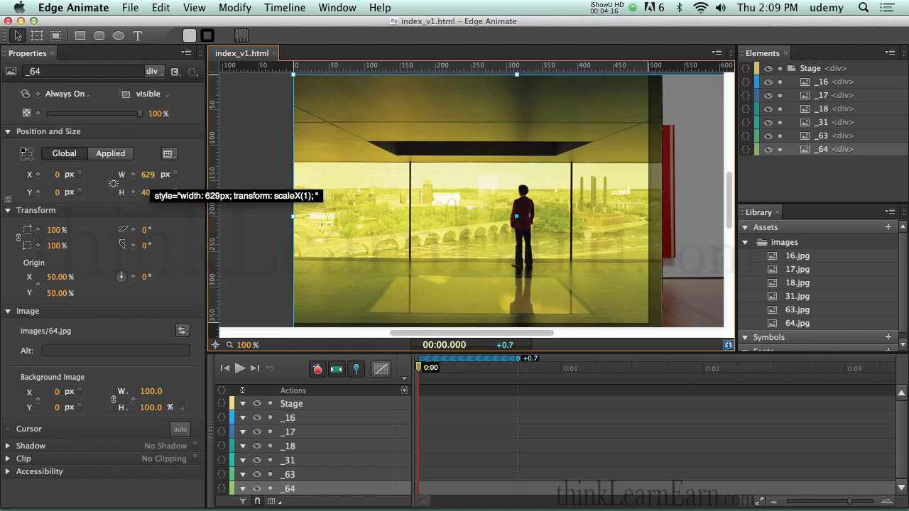
Copy the width of image _64 and enter it as a negative X position, -629 px.
click(147, 174)
key(super+c)
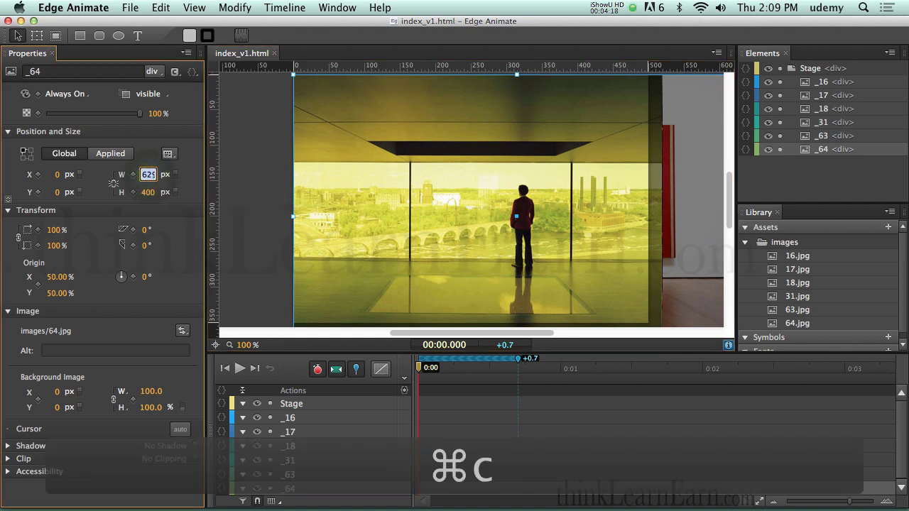
click(54, 174)
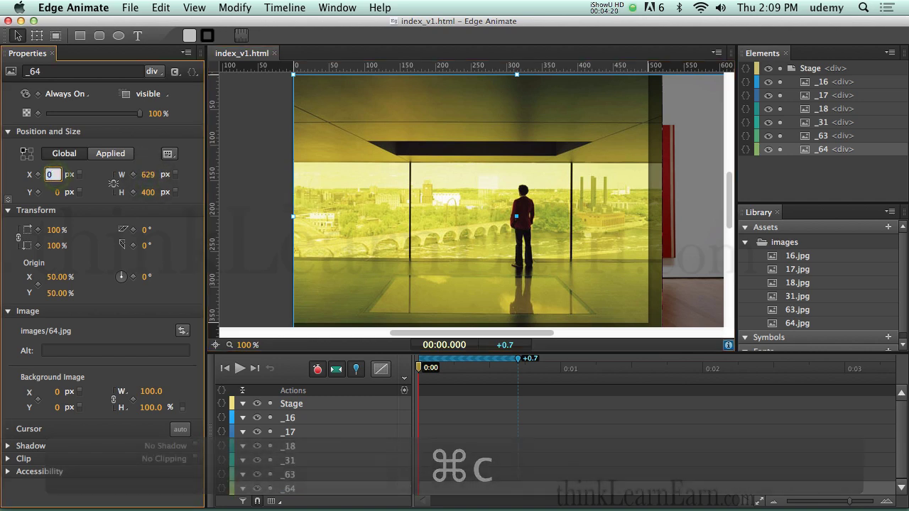
text(-)
key(super+v)
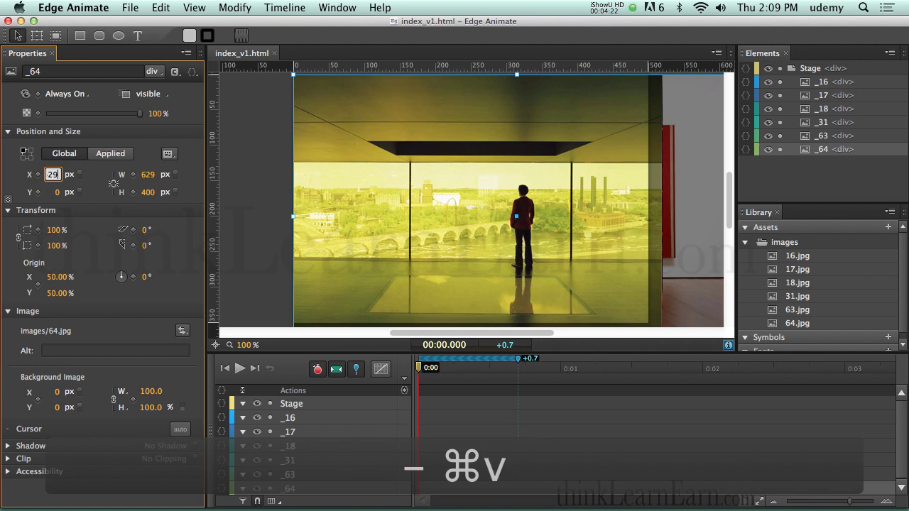
key(Return)
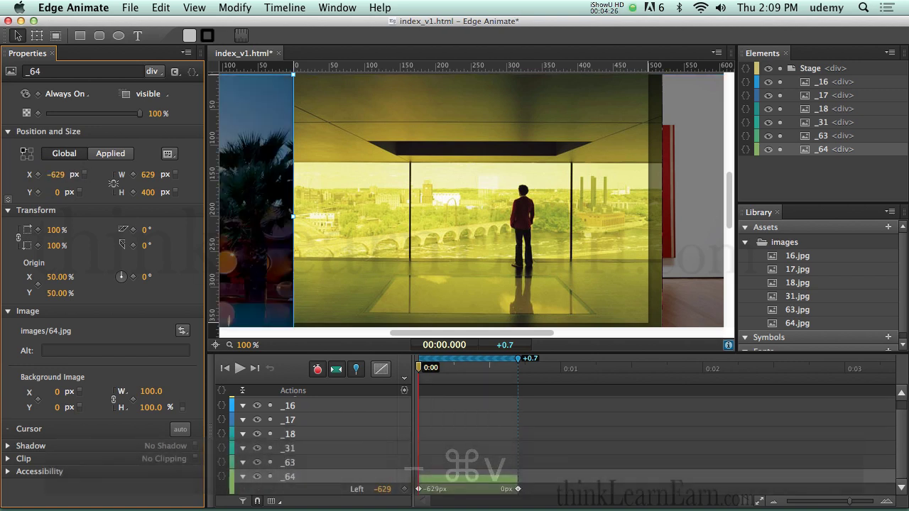
Apply Ease Out Elastic easing to the position transition of image _64.
click(465, 483)
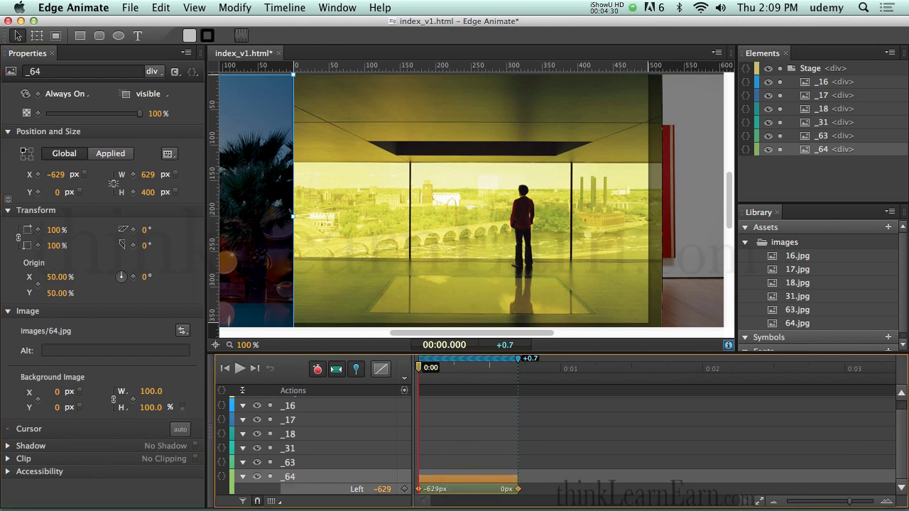
click(382, 369)
click(397, 262)
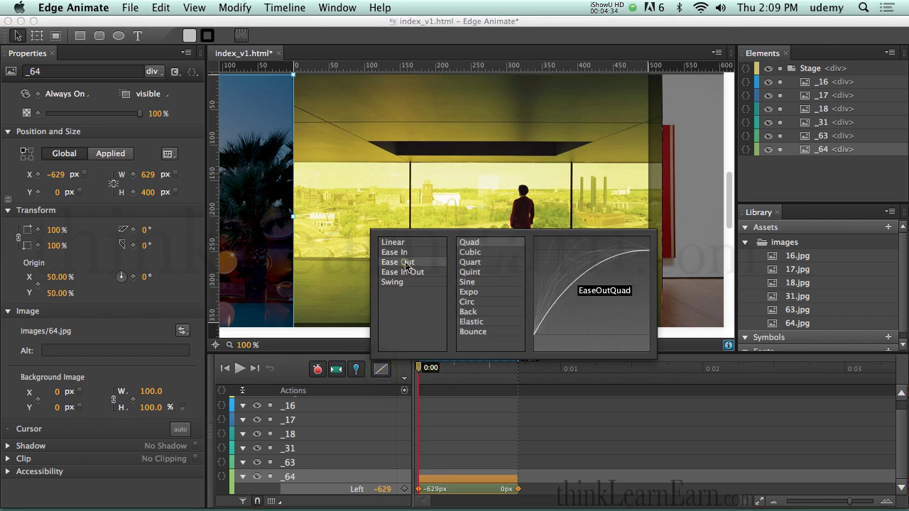
click(472, 322)
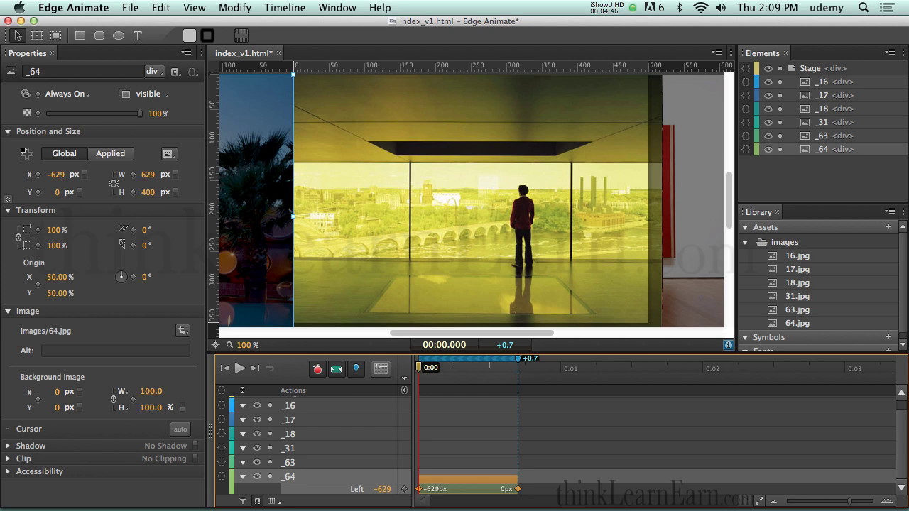
Turn off the timeline pin, place the playhead at 0.7 seconds, and copy the slide-in transition of image _64.
key(p)
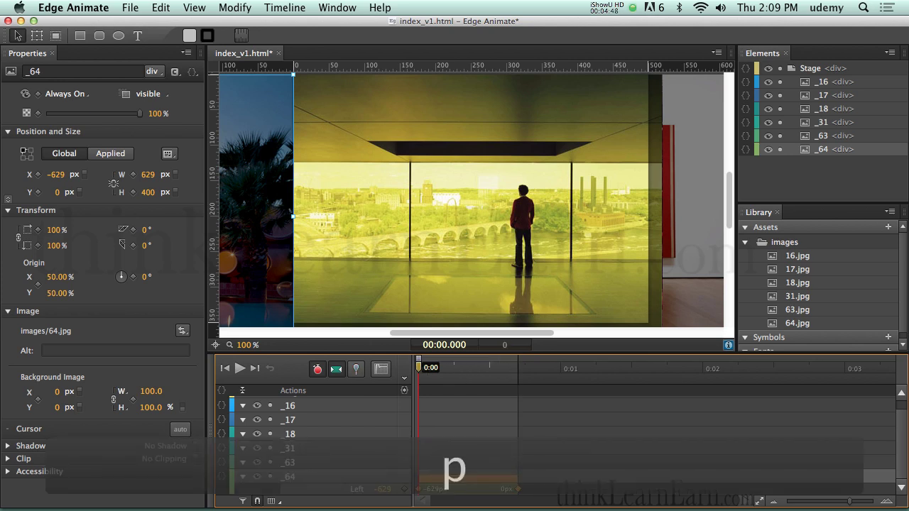
drag(419, 367, 517, 368)
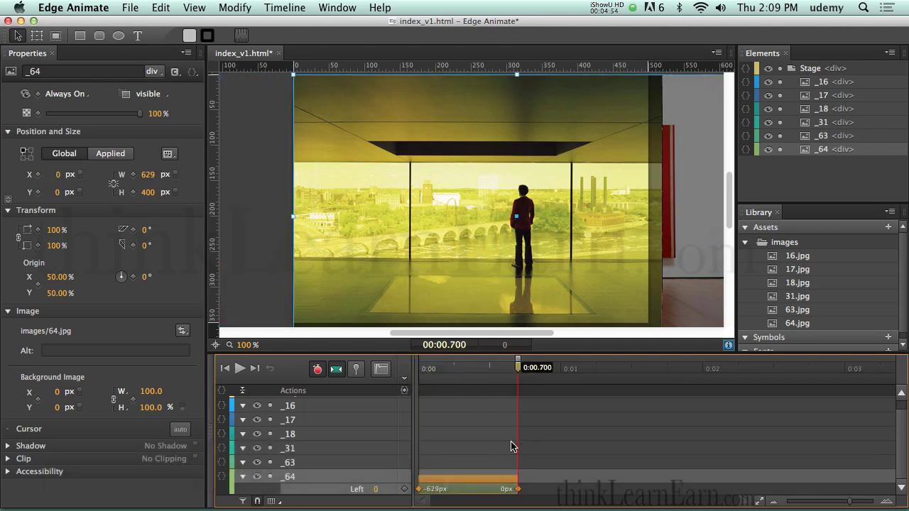
click(481, 479)
key(super+c)
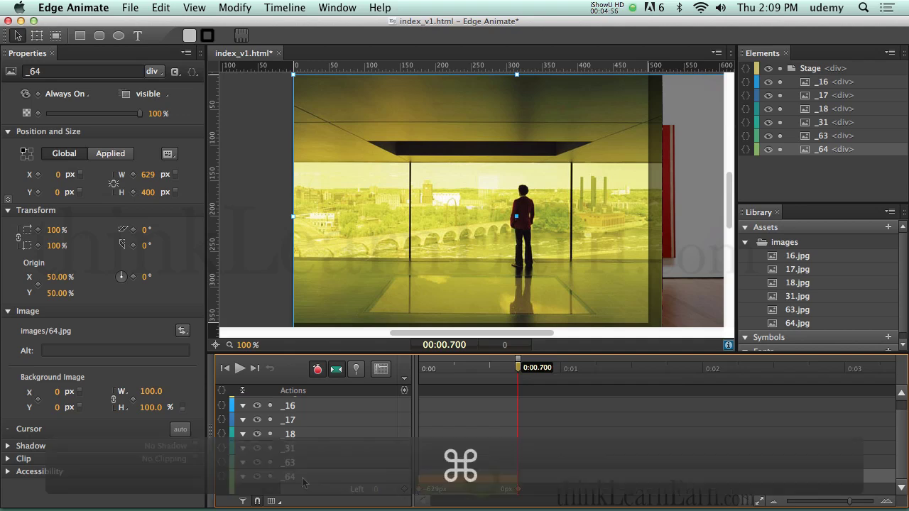
Paste the copied transition onto images _63, _31, _18, _17 and _16 one after another, and save the file.
click(304, 464)
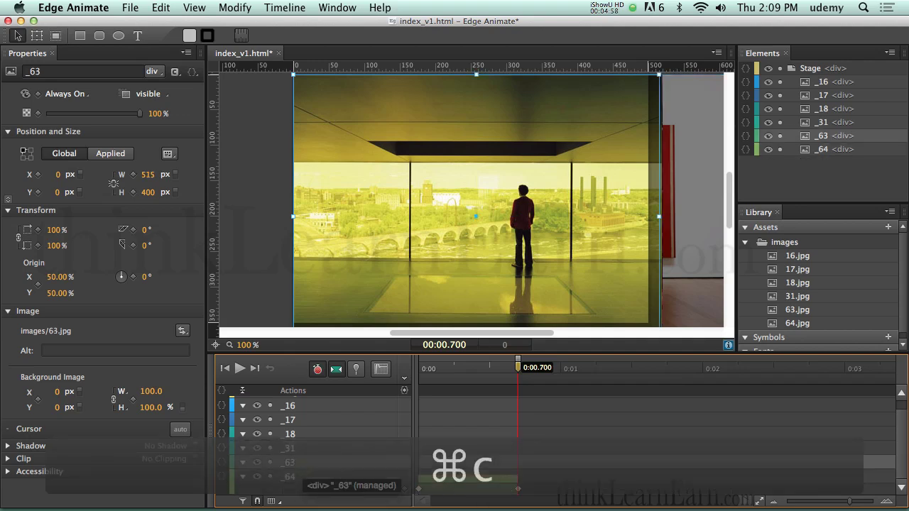
key(super+v)
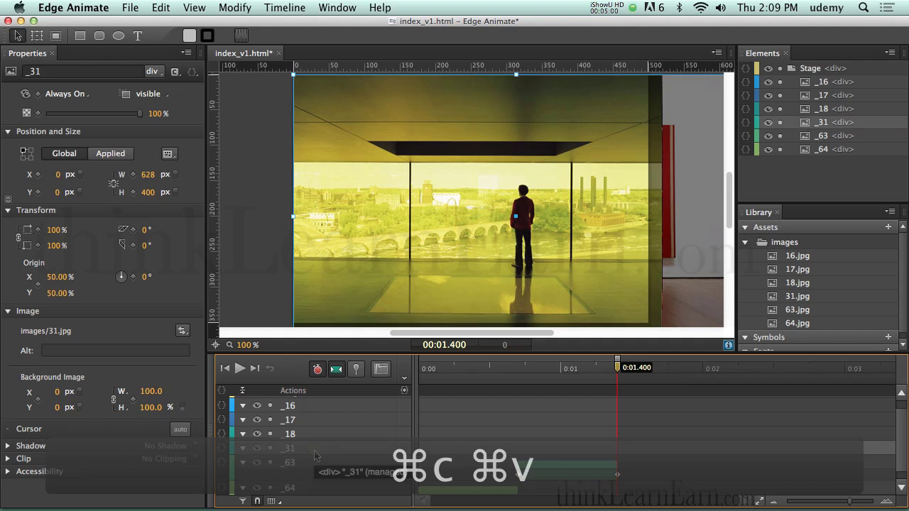
key(super+v)
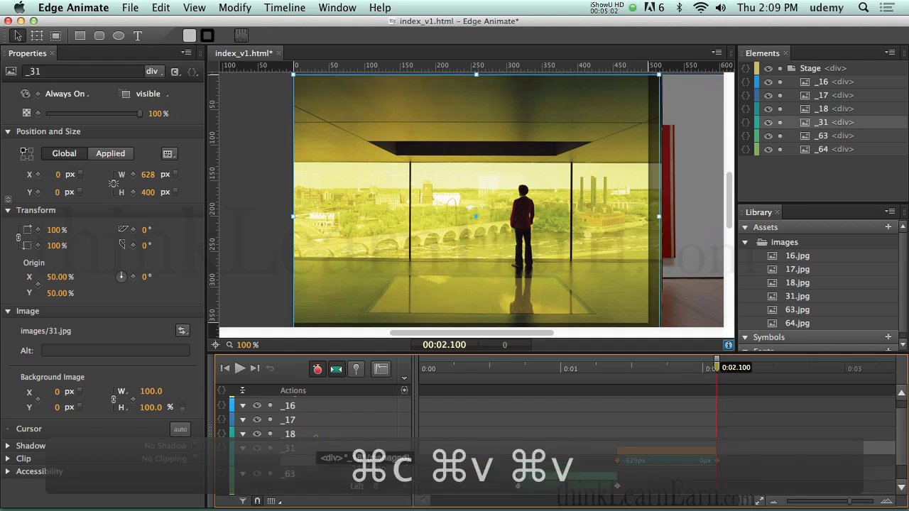
click(289, 434)
key(super+v)
click(319, 420)
key(super+v)
key(super+v)
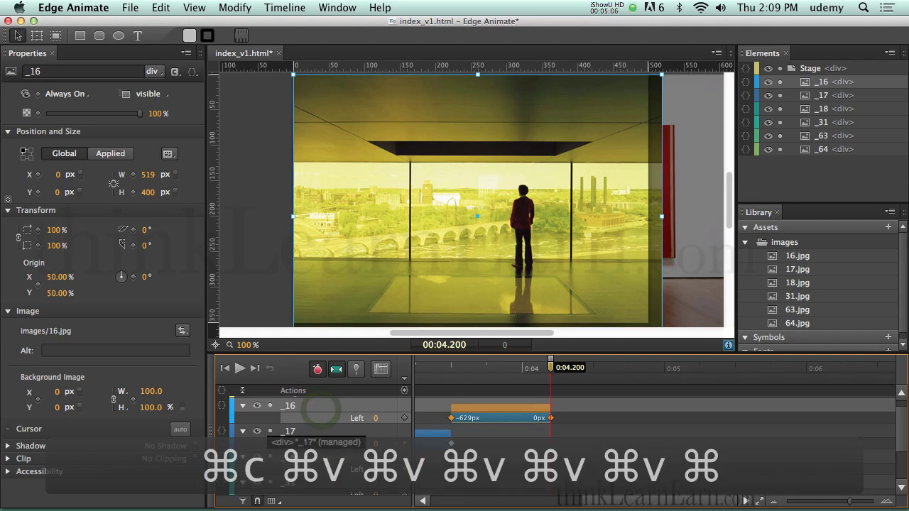
key(super+s)
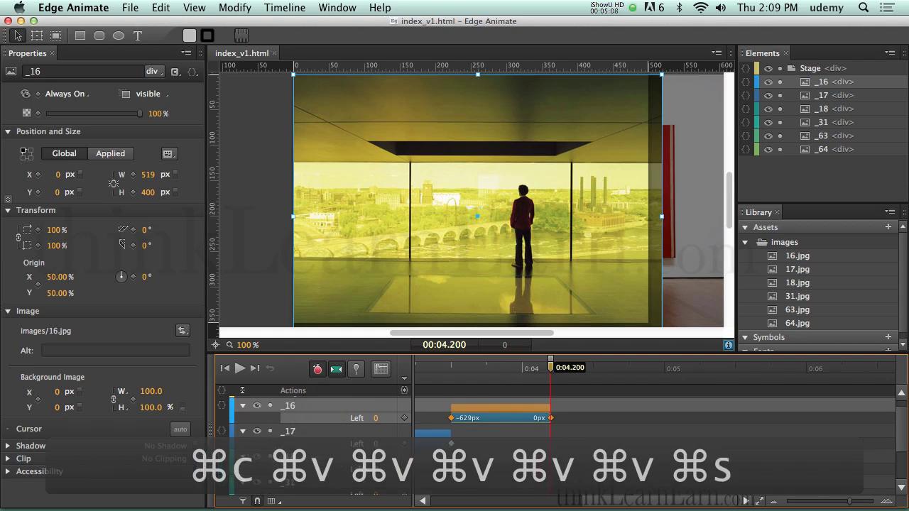
Play the animation and preview the gallery in Firefox, returning to Edge Animate when done.
key(space)
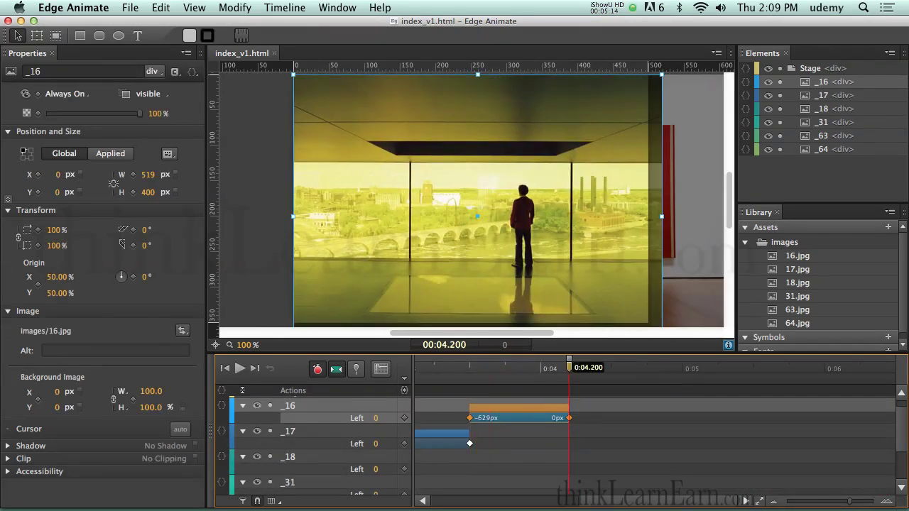
key(super+Return)
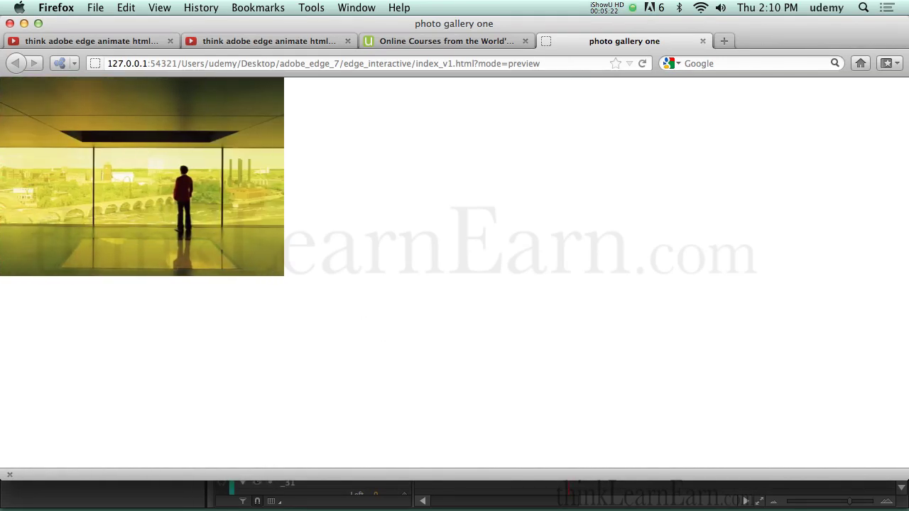
key(super+Tab)
Save a copy of the composition as index_v1b-inter.html in the edge_interactive folder.
key(super+s)
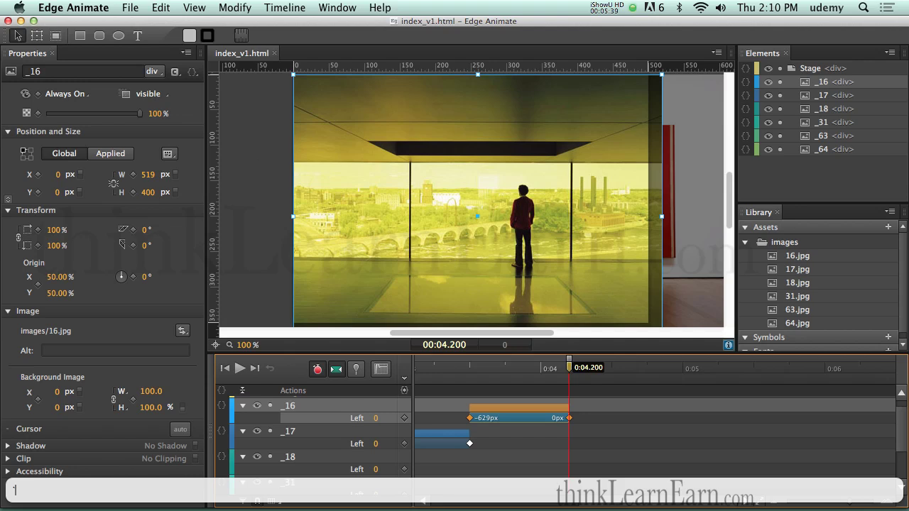
click(130, 7)
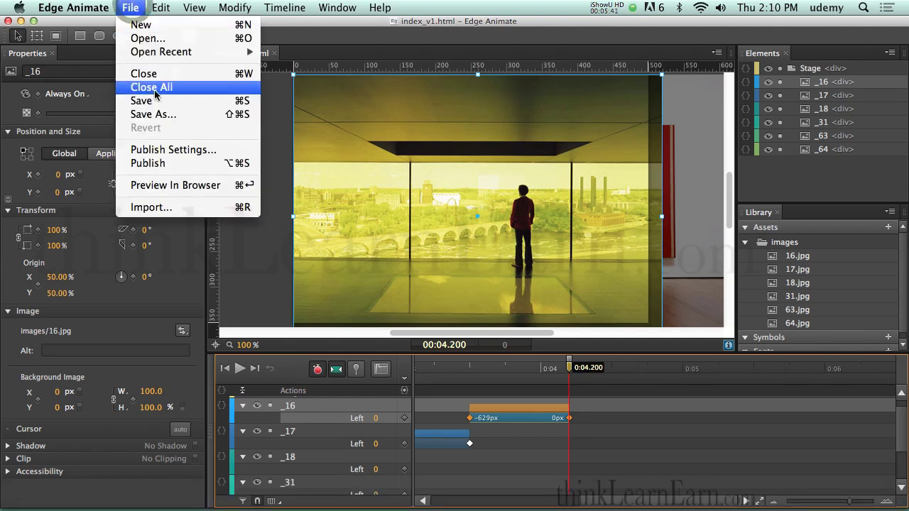
click(153, 114)
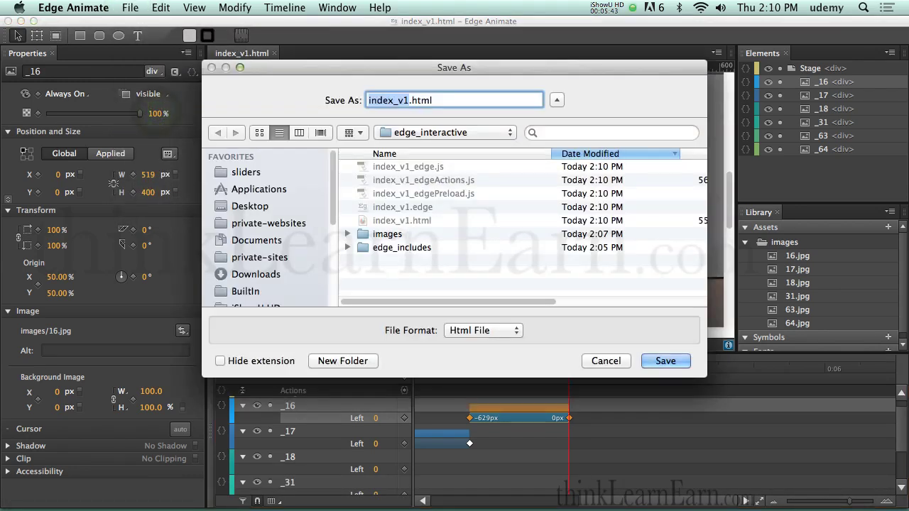
click(409, 100)
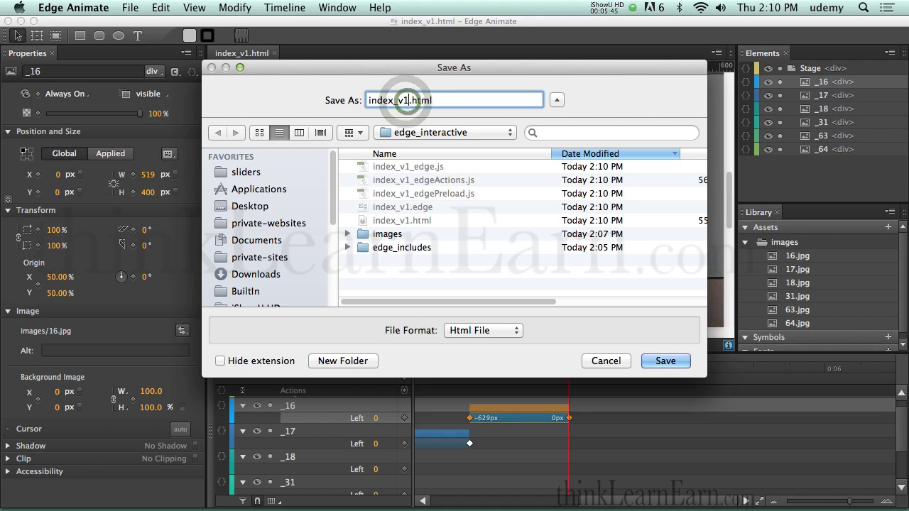
text(b-inter)
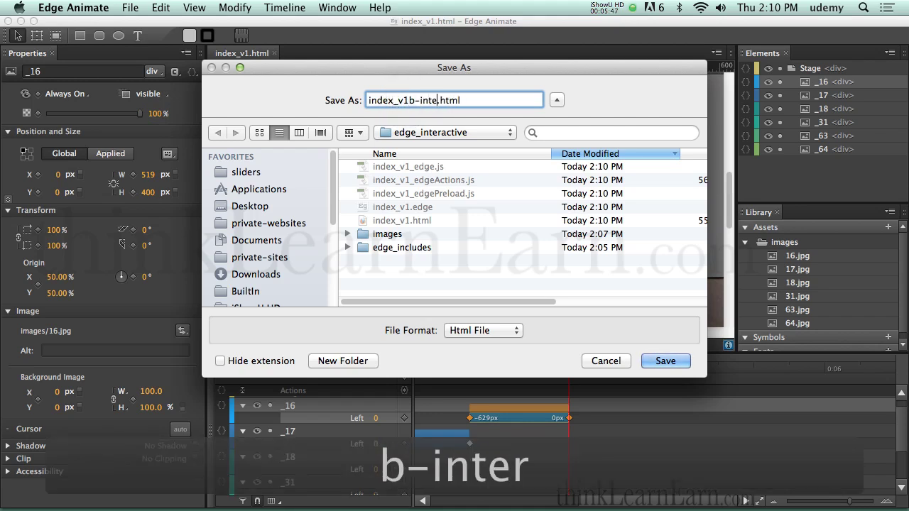
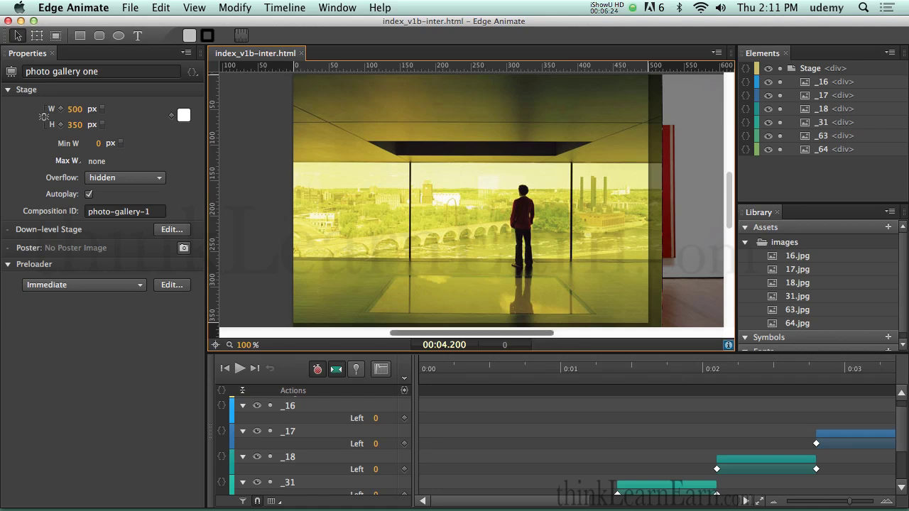
Insert a timeline trigger with a Stop action at 0.7 seconds, where image _64's transition ends, and save the file.
scroll(581, 417, right, 3)
scroll(581, 417, down, 4)
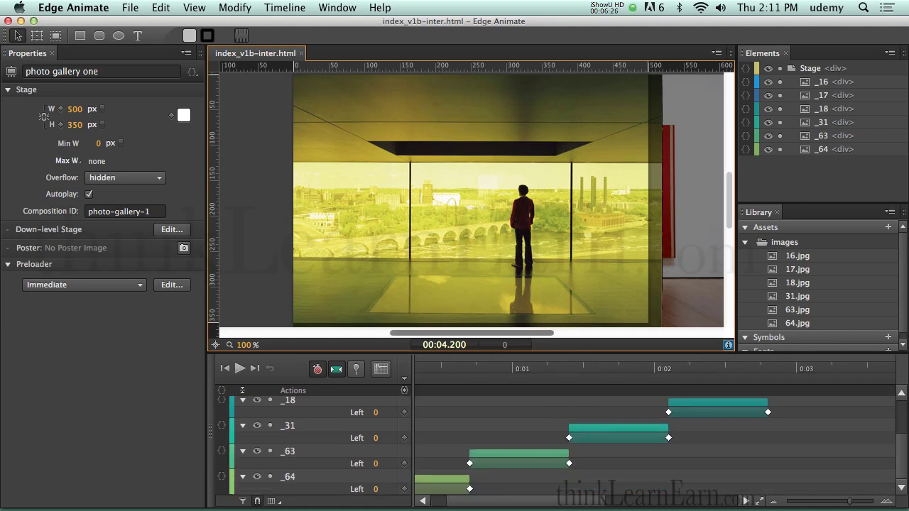
scroll(531, 487, left, 3)
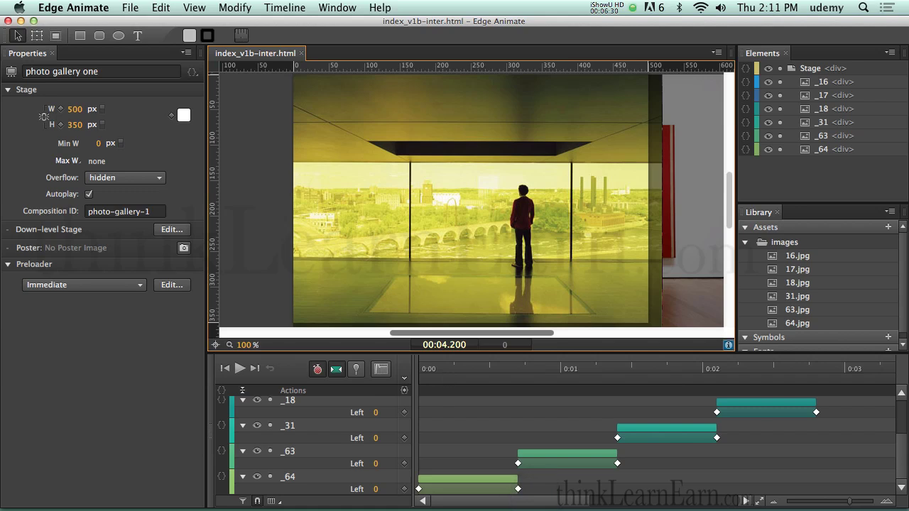
drag(428, 368, 518, 367)
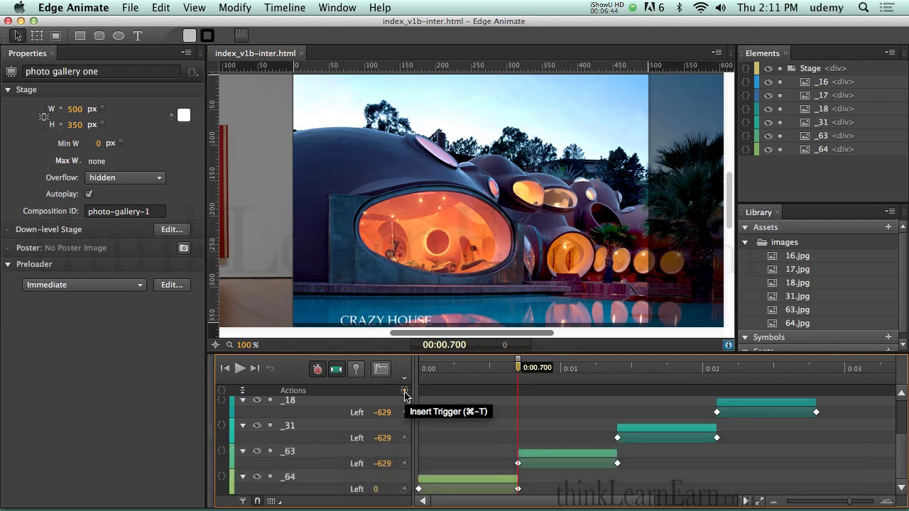
key(super+t)
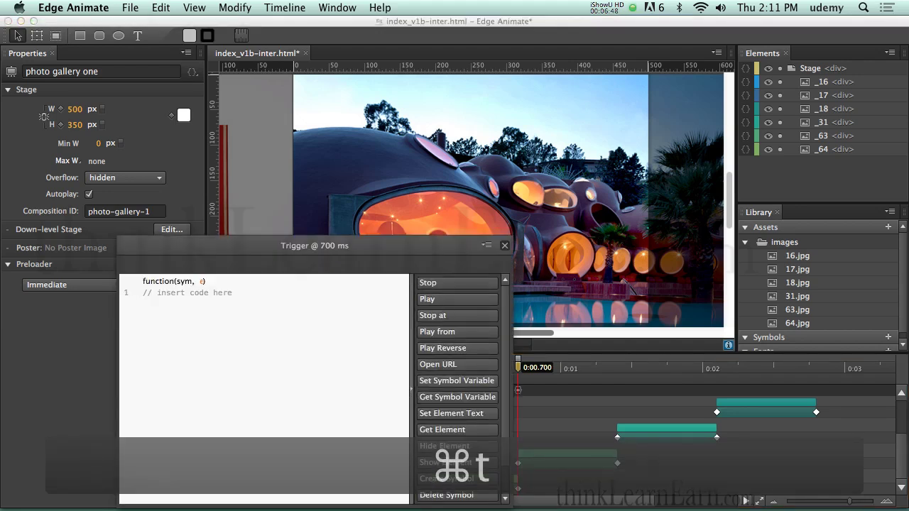
click(426, 284)
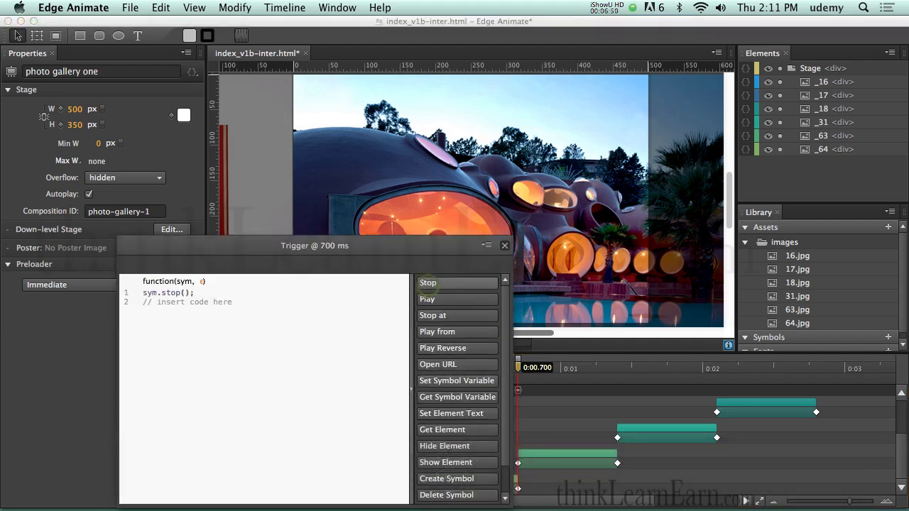
key(super+s)
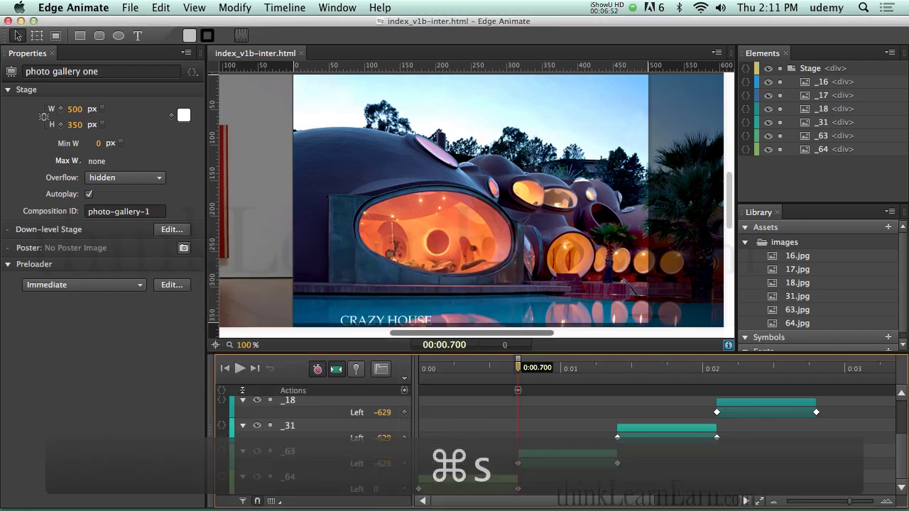
key(super+s)
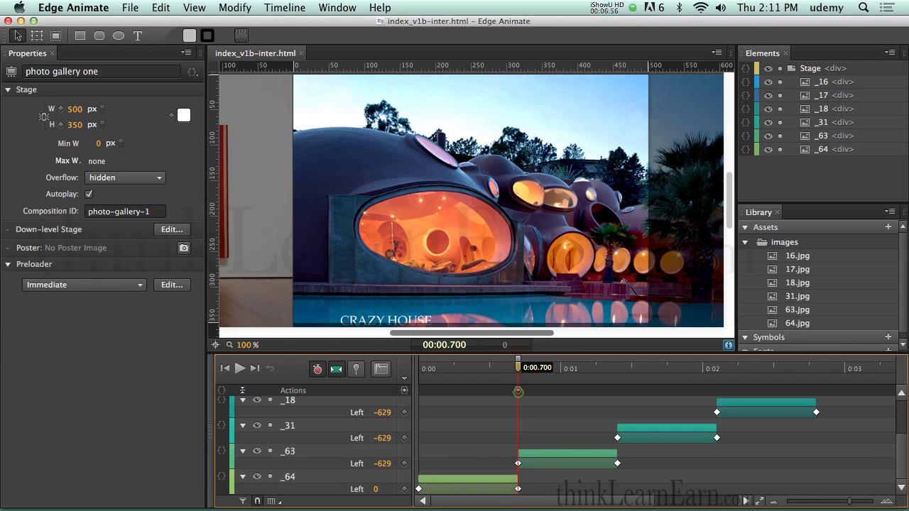
Copy the stop trigger, paste it at 1.4, 2.1 and 2.8 seconds on the timeline, and save the file.
key(super+c)
key(space)
key(space)
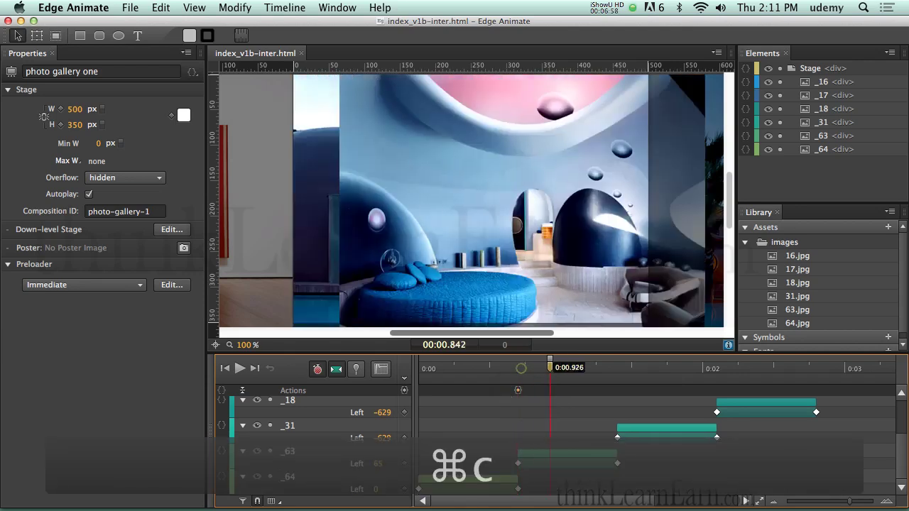
key(super+v)
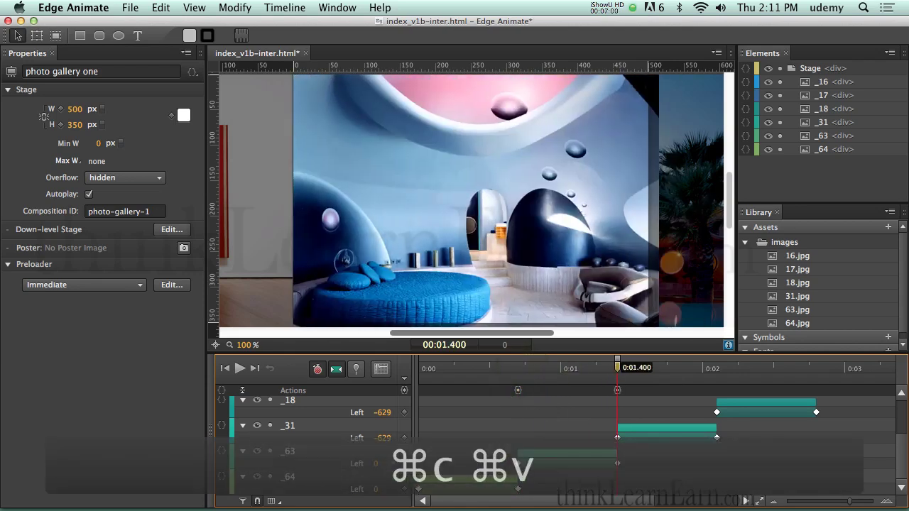
key(space)
key(space)
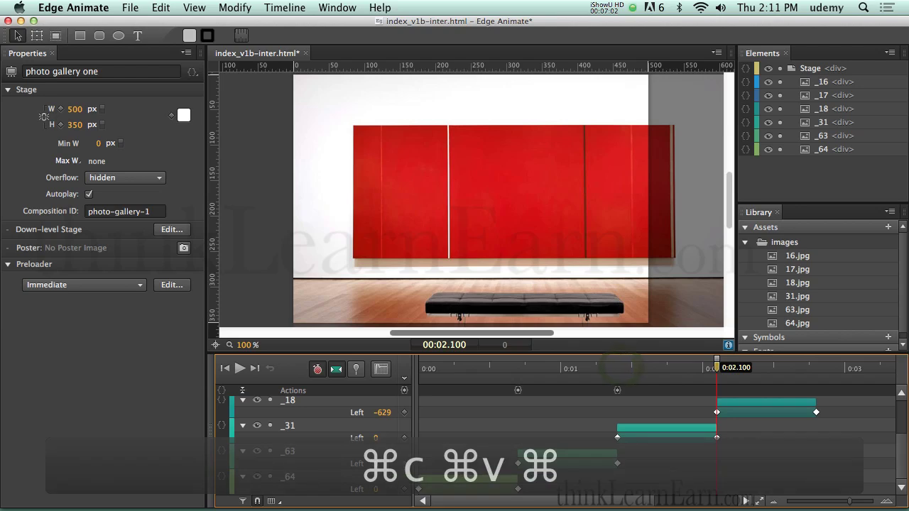
key(super+v)
drag(718, 378, 817, 382)
key(super+v)
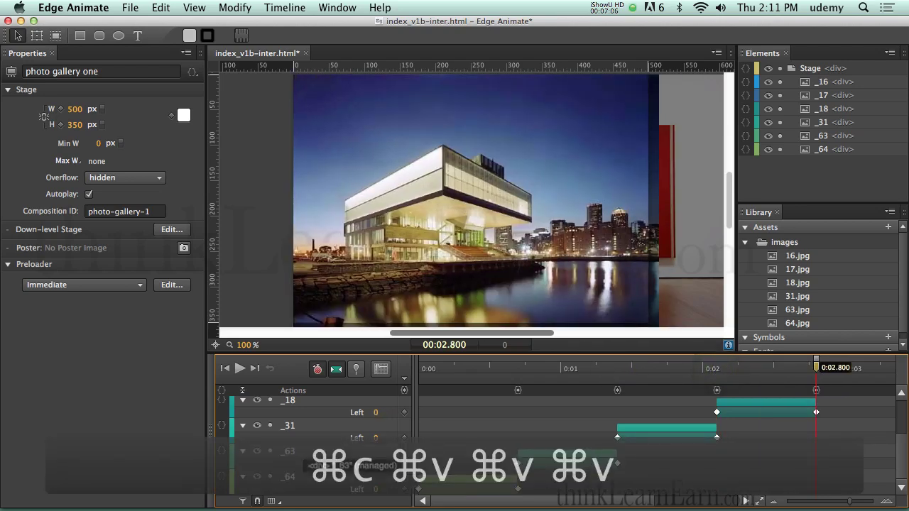
key(super+s)
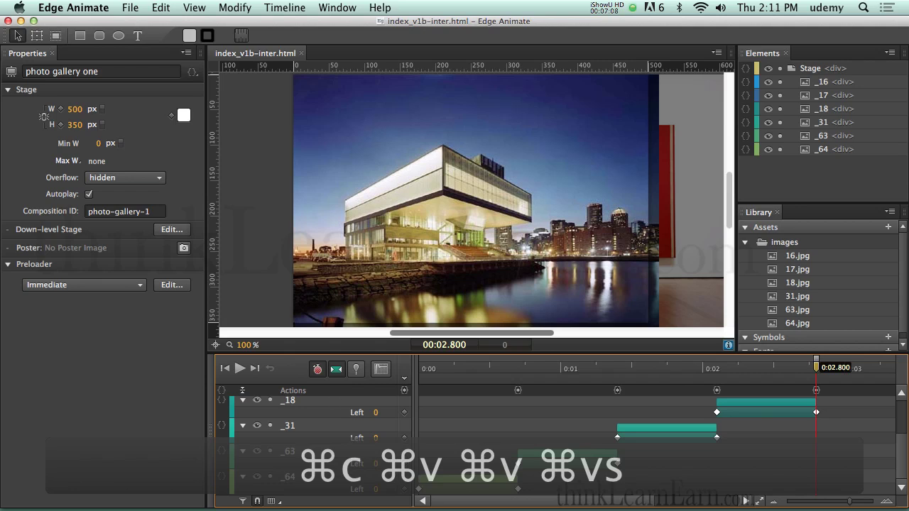
Preview the interactive gallery in Firefox, and play the timeline from the start in Edge Animate to check the first stop trigger.
key(super+Return)
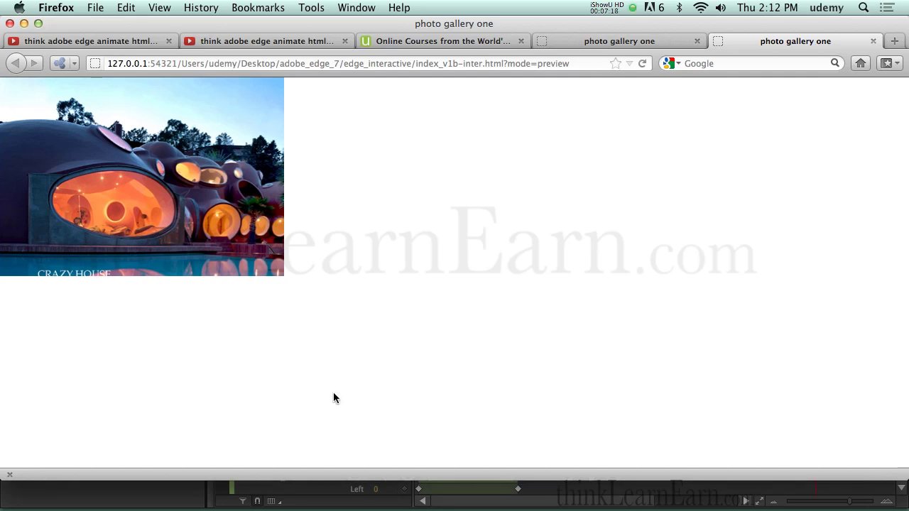
key(super+Tab)
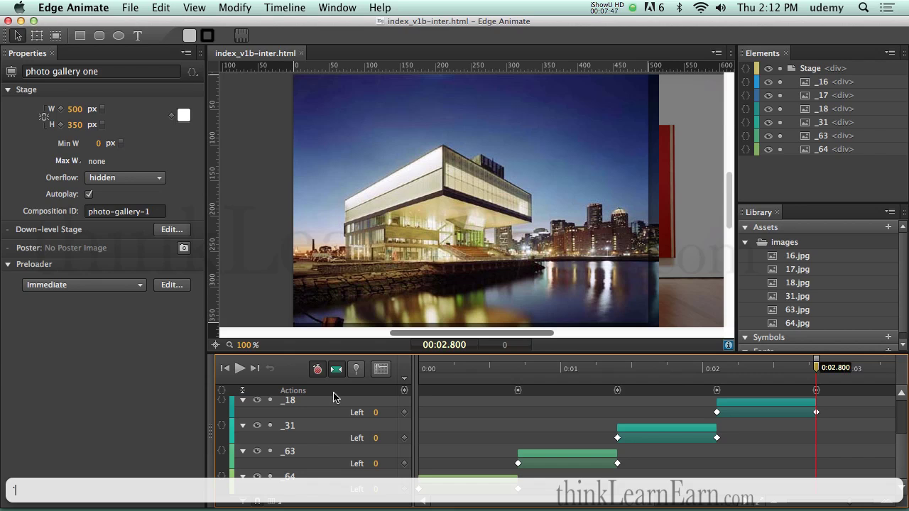
drag(443, 375, 517, 368)
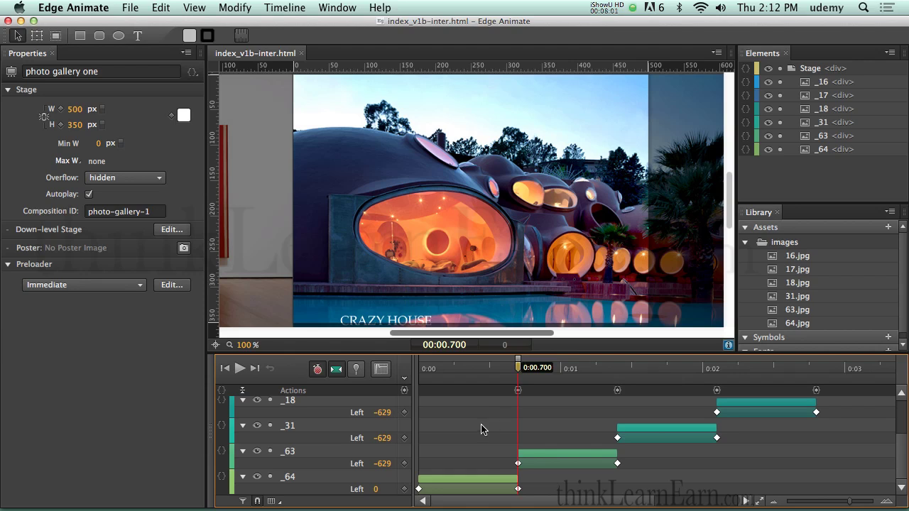
key(Home)
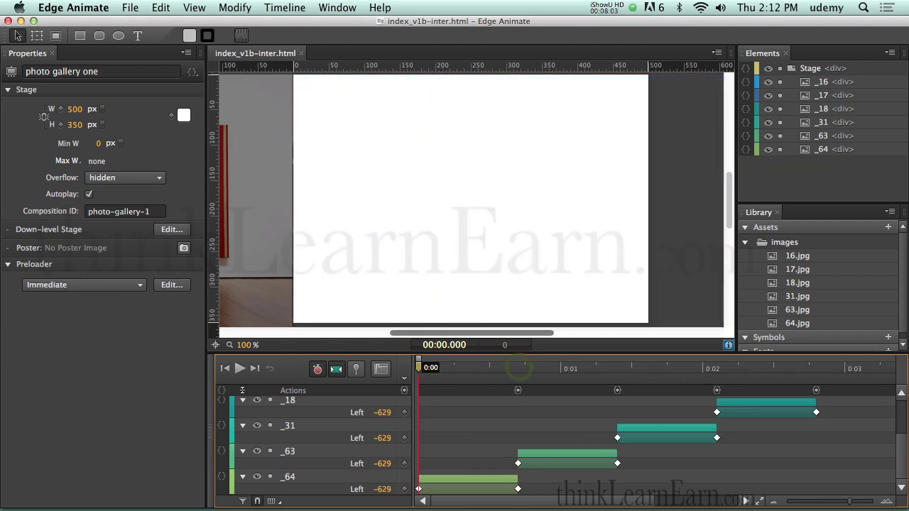
key(space)
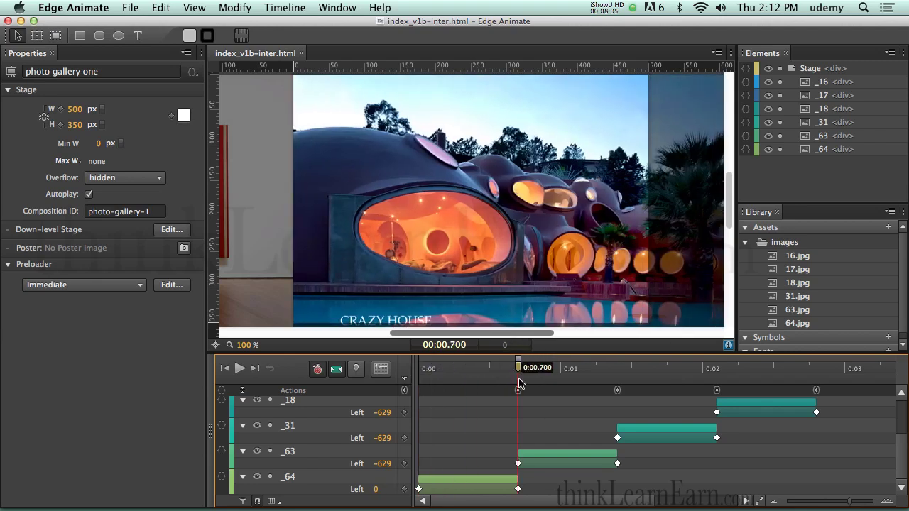
Add a click event with a Play action to image _64, and reopen its code to check it.
click(451, 483)
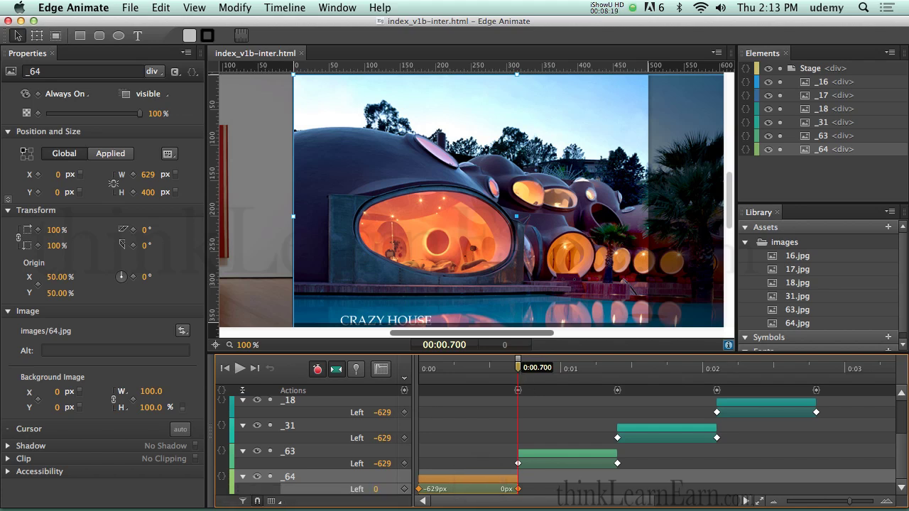
click(222, 476)
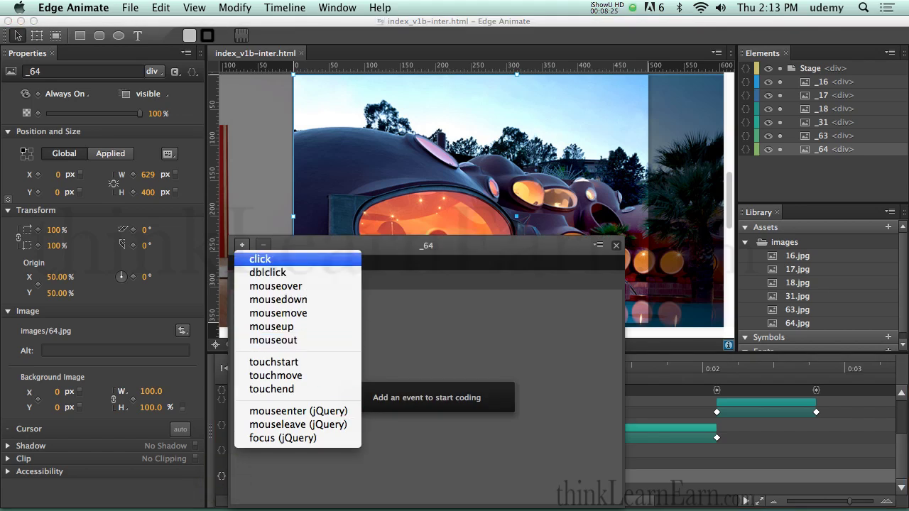
click(267, 260)
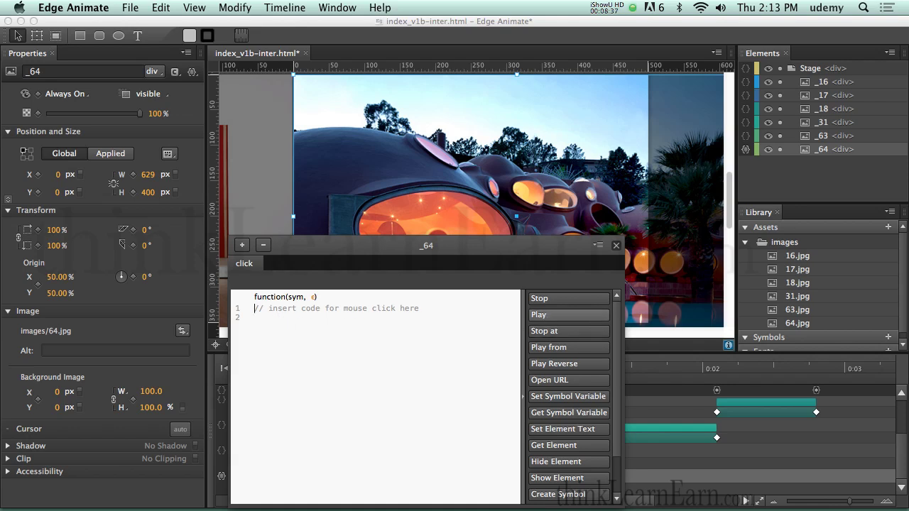
click(547, 315)
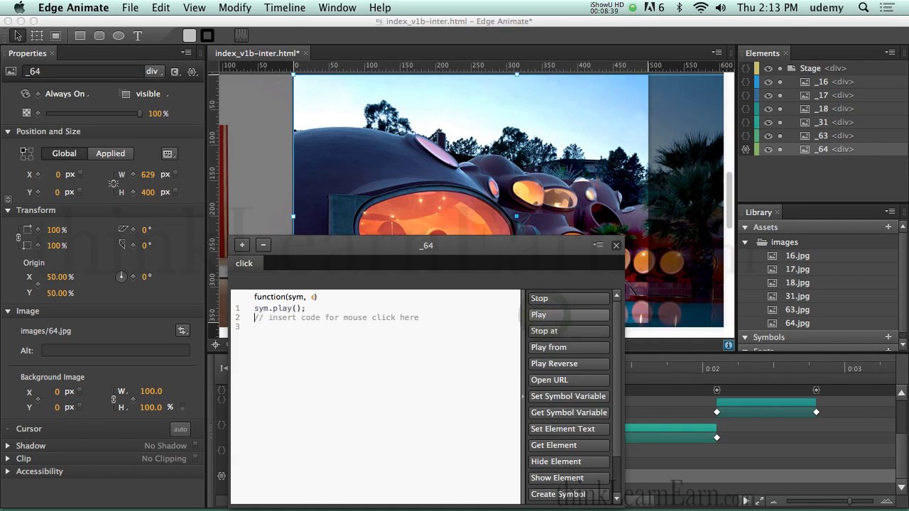
click(616, 245)
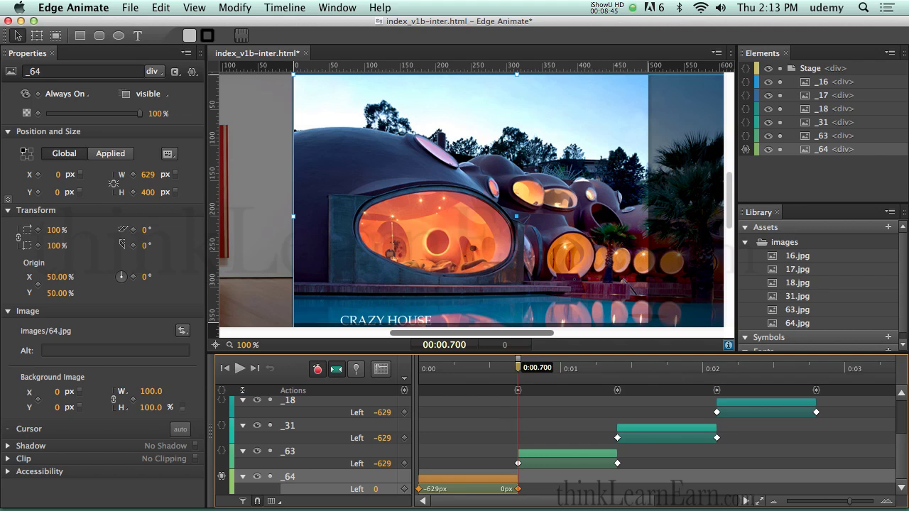
click(222, 476)
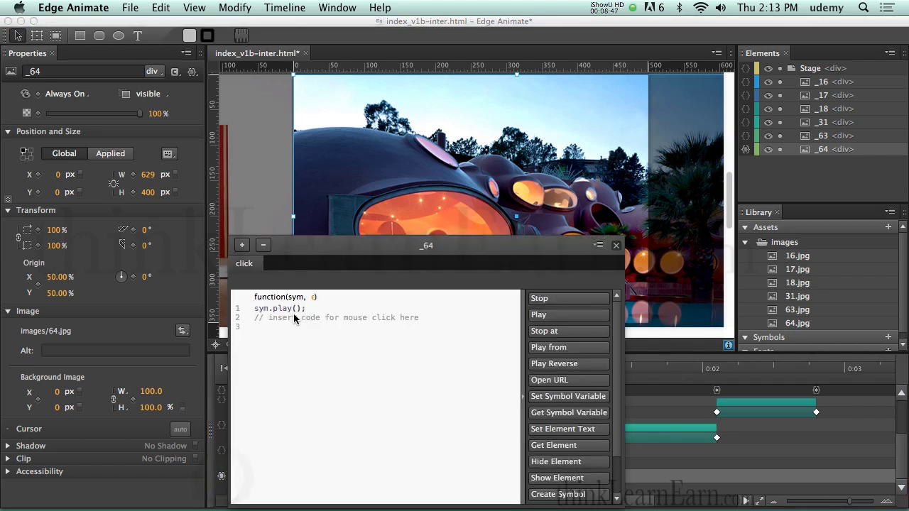
click(615, 245)
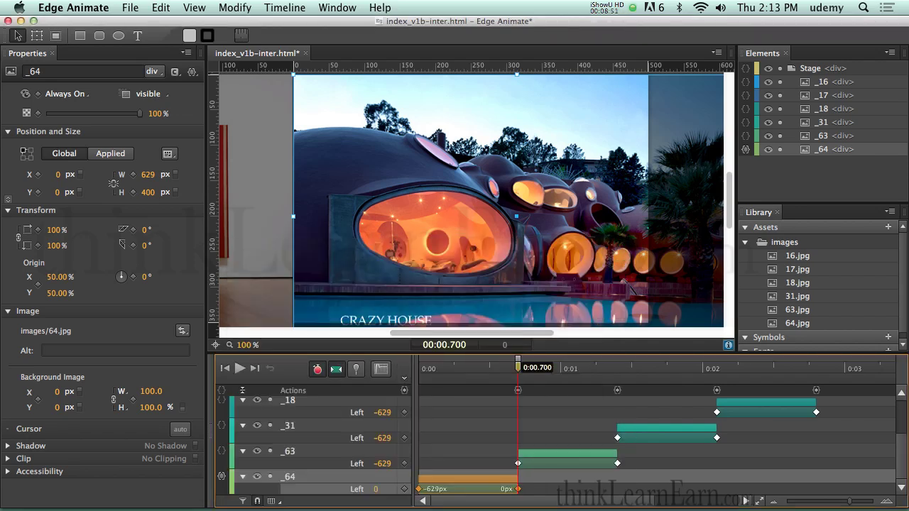
Add a click event with a Play action to image _63.
click(535, 455)
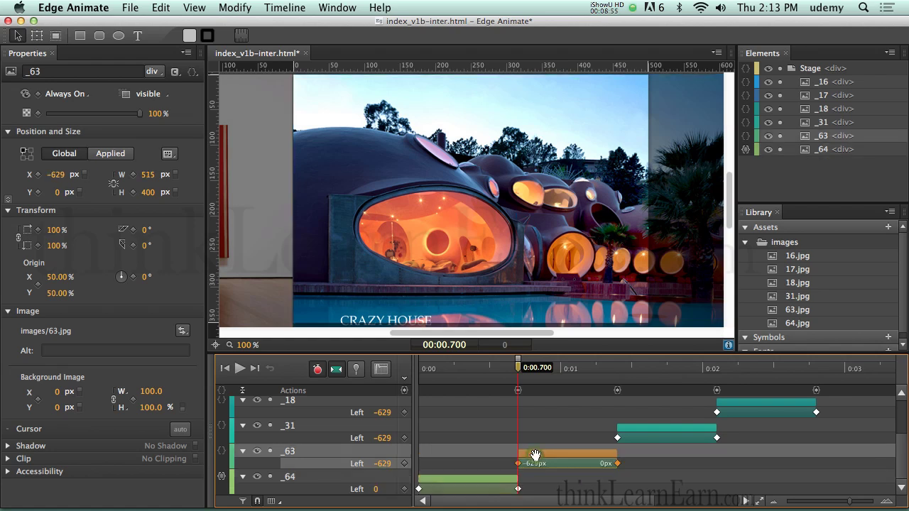
click(221, 451)
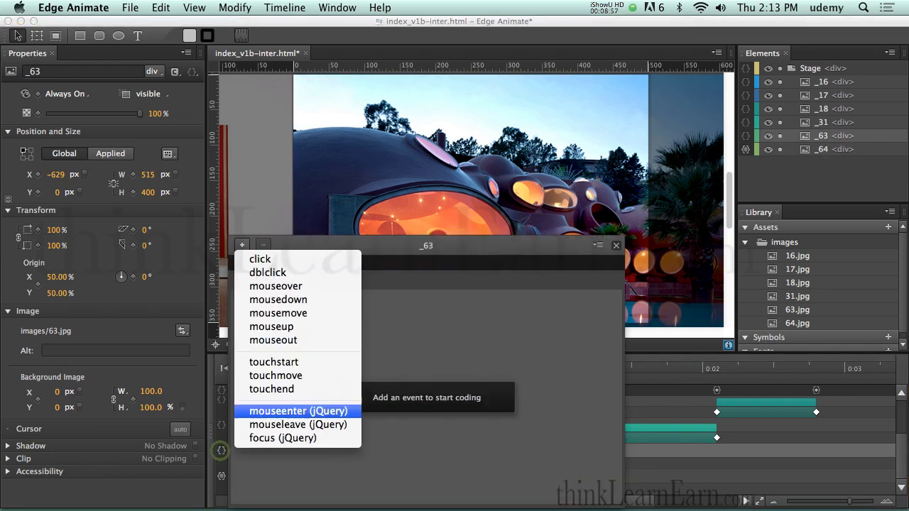
click(263, 259)
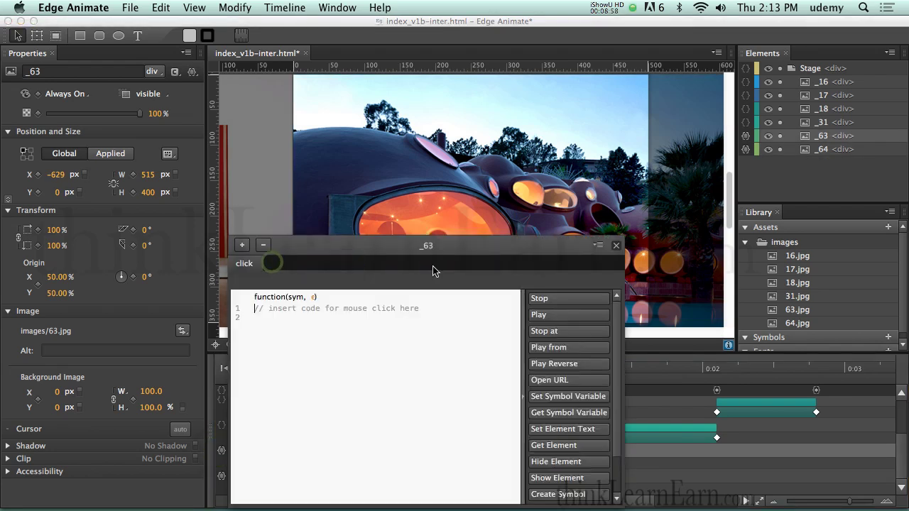
click(564, 315)
click(616, 245)
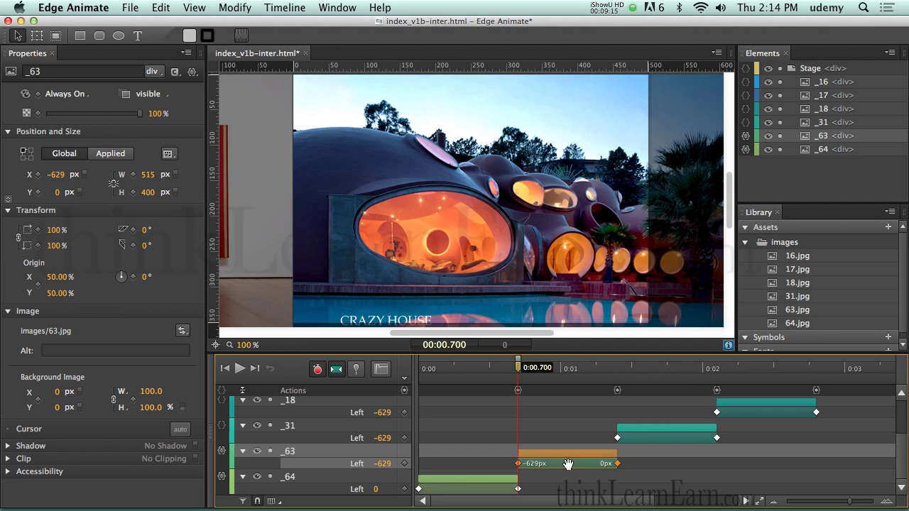
Add a click event with a Play action to image _31.
click(642, 435)
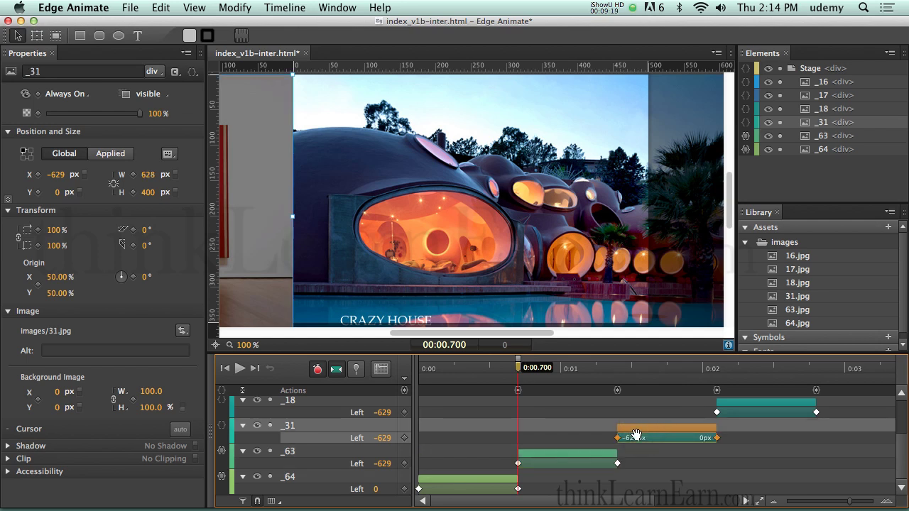
click(222, 425)
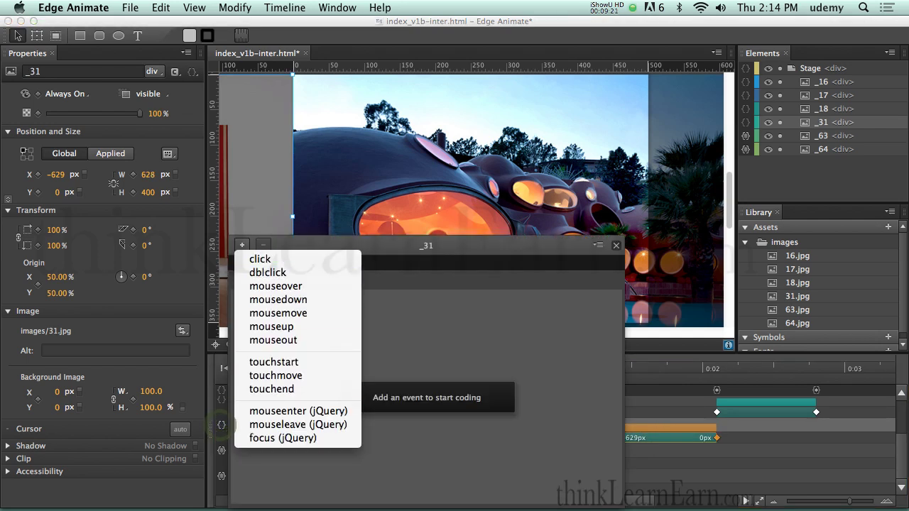
click(566, 315)
click(616, 245)
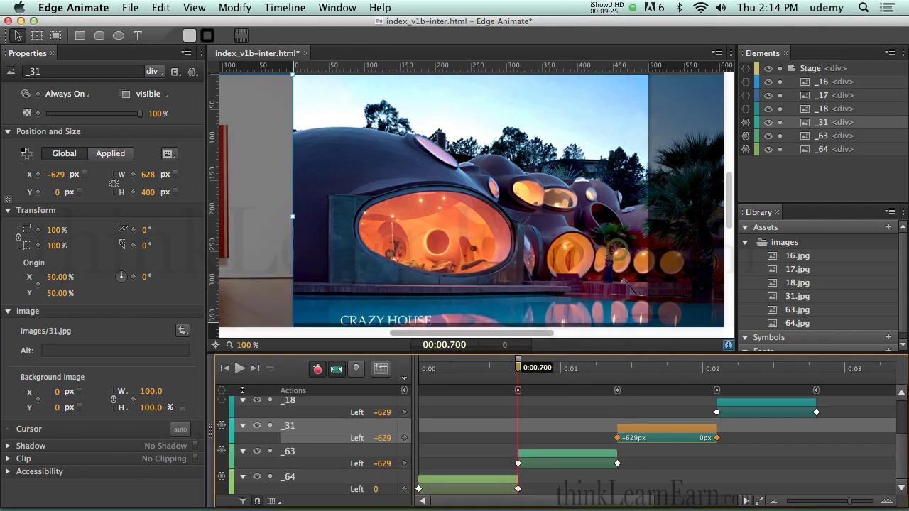
Add a click event to image _18 and insert the Play action in its code.
click(742, 403)
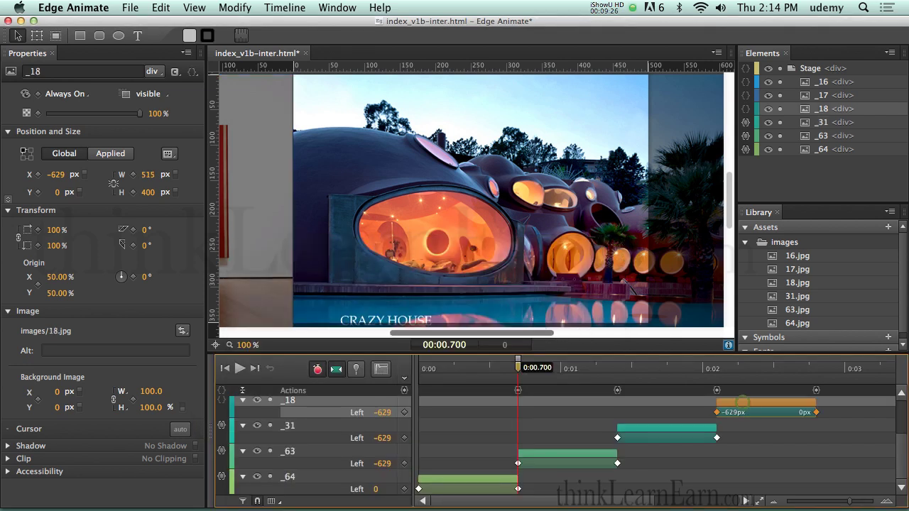
click(221, 400)
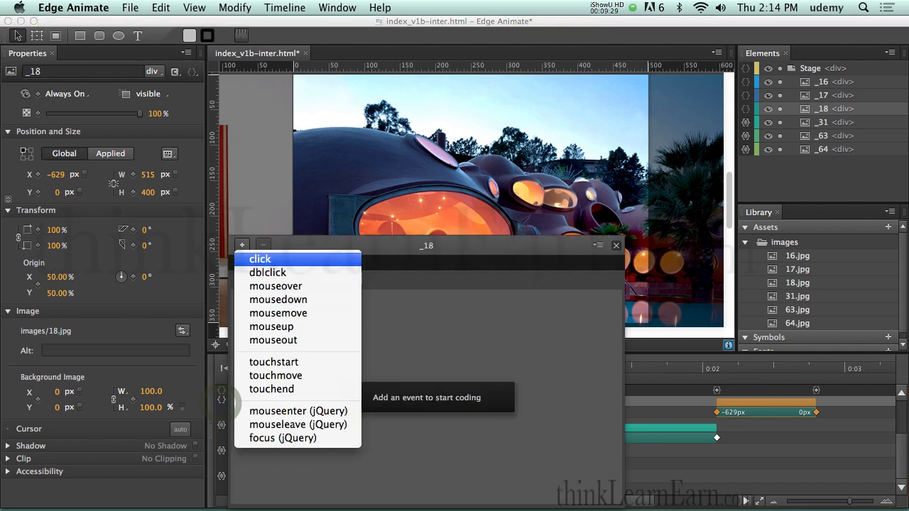
click(294, 259)
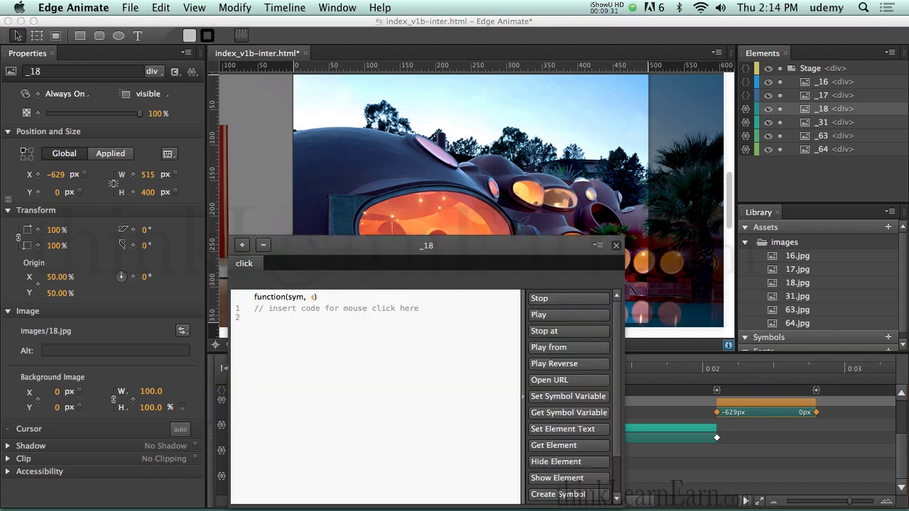
click(565, 316)
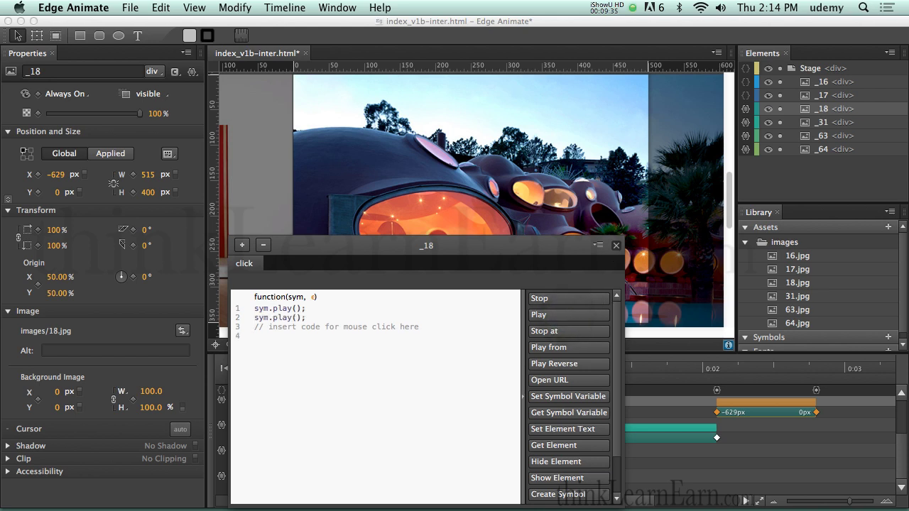
Delete the duplicate sym.play(); line from image _18's click code, and save the file.
drag(331, 317, 249, 311)
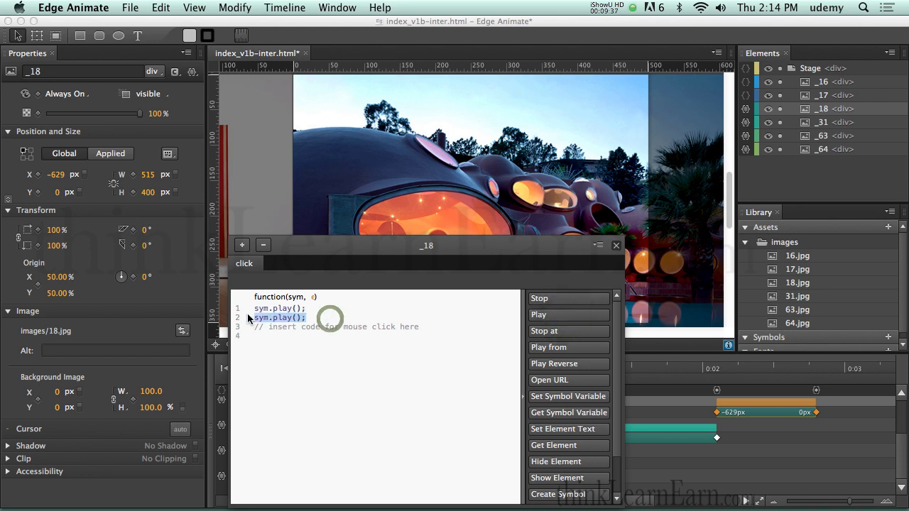
key(BackSpace)
click(541, 315)
click(616, 245)
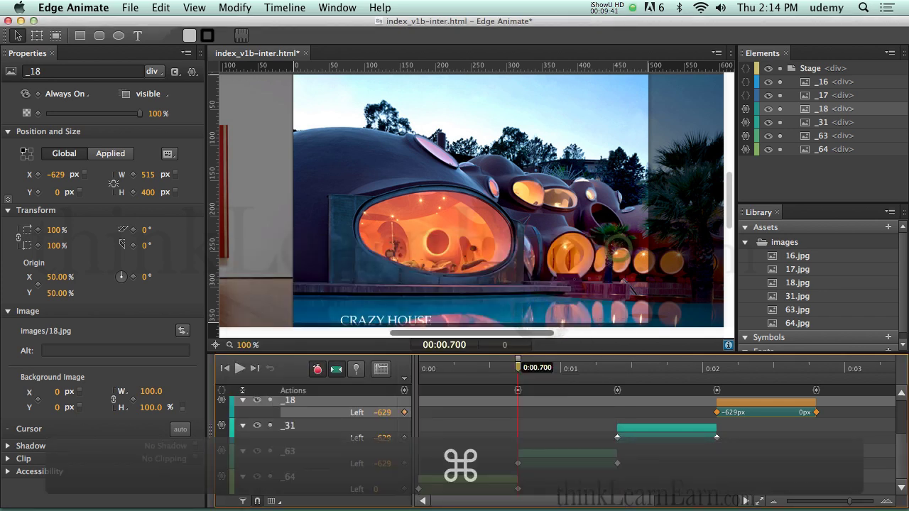
key(super+s)
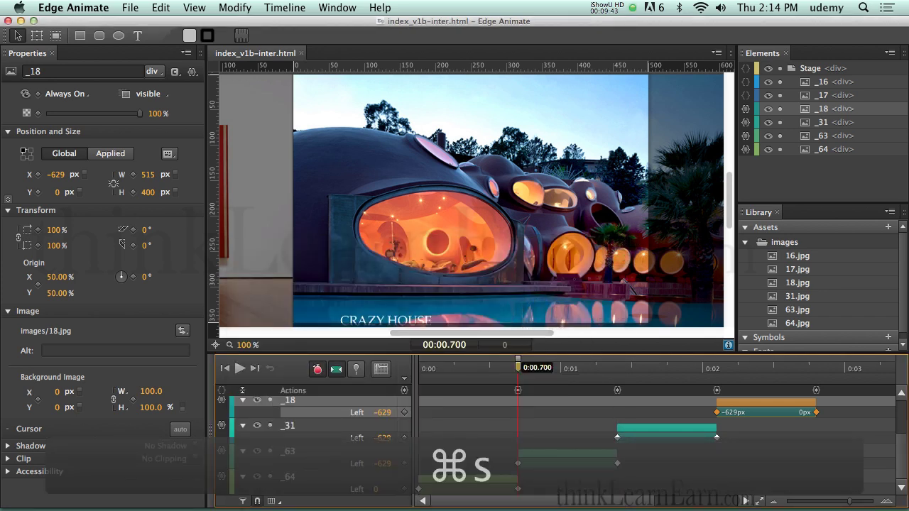
Preview the gallery in Firefox, advance through its images to test the click events, and return to Edge Animate.
key(super+Return)
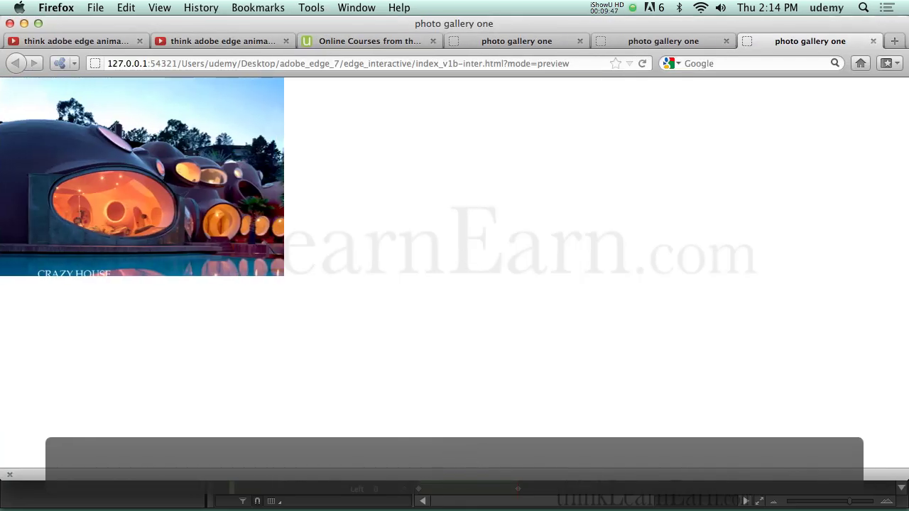
click(172, 219)
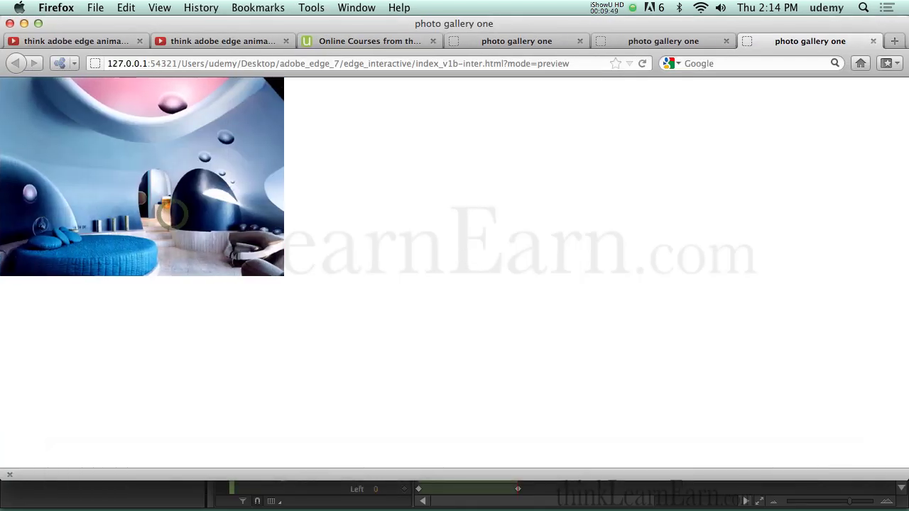
click(172, 217)
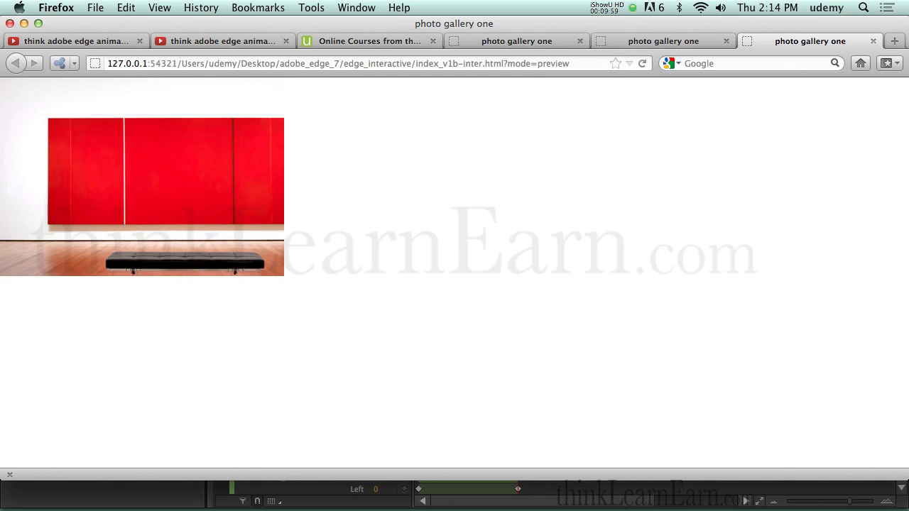
key(super+Tab)
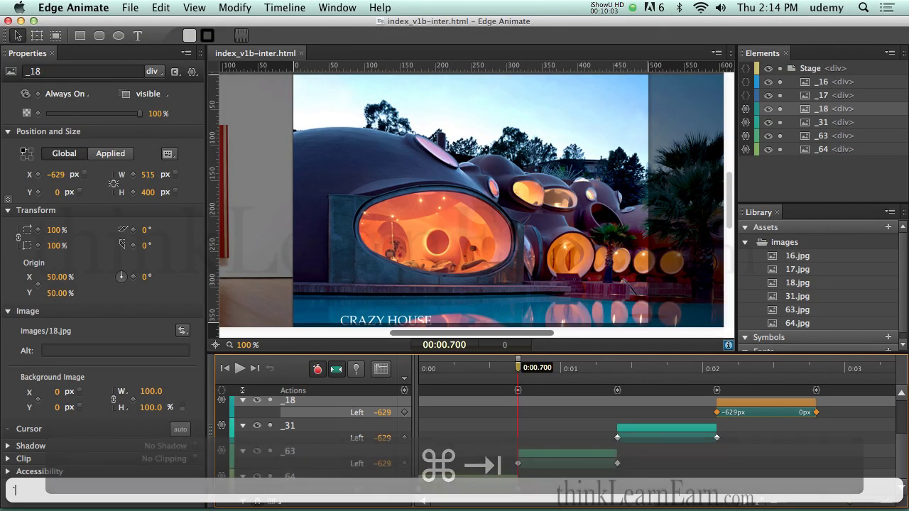
scroll(660, 426, right, 2)
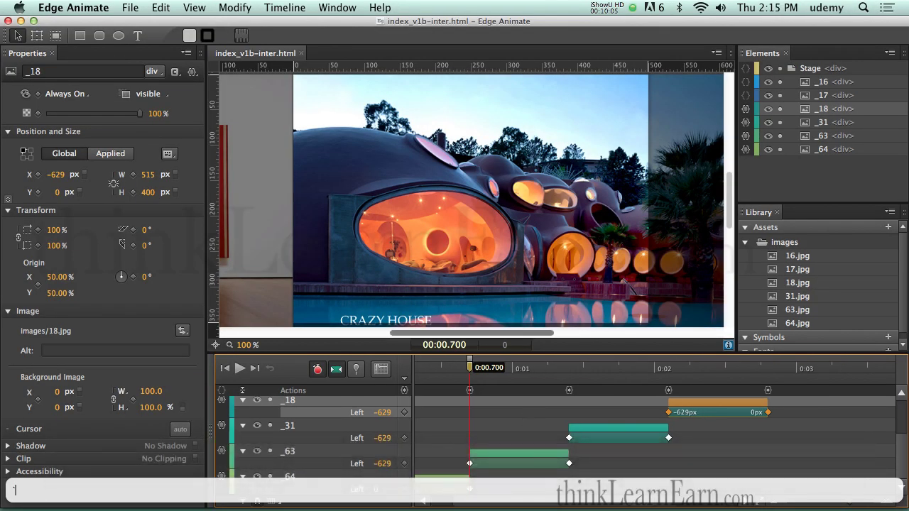
click(452, 435)
scroll(484, 490, left, 2)
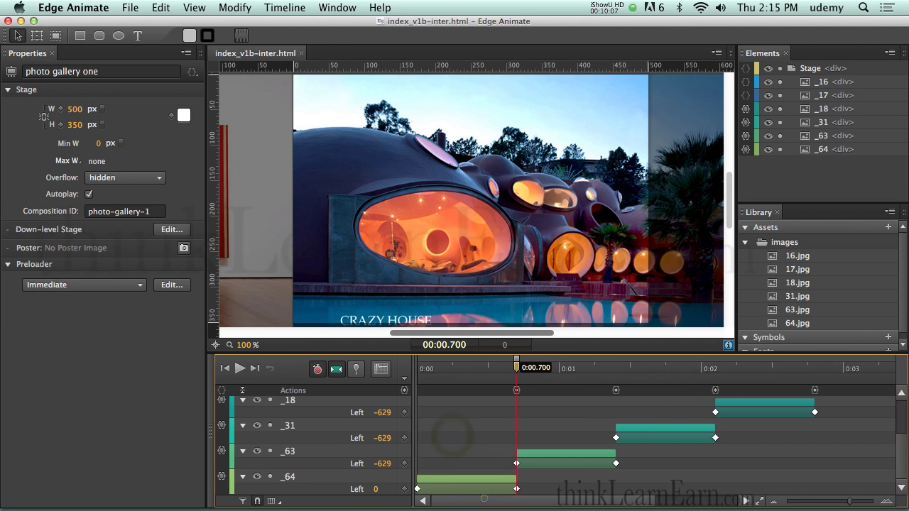
click(483, 480)
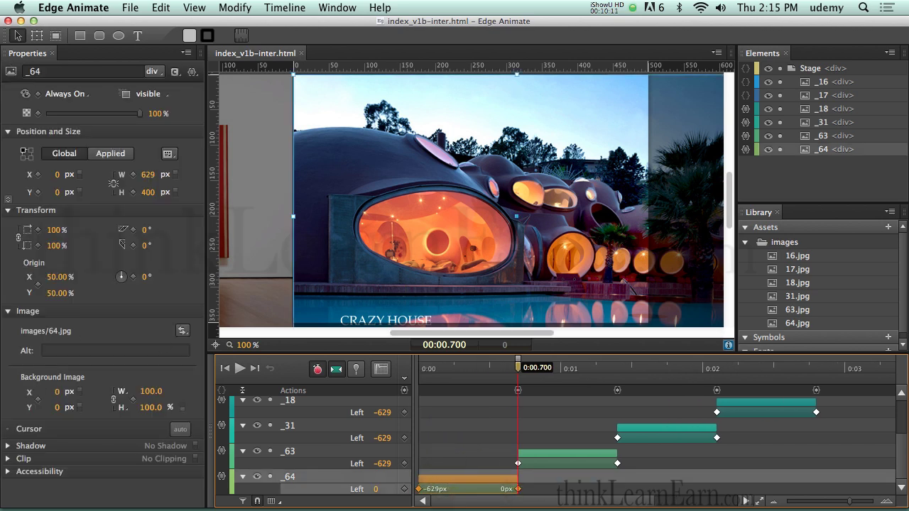
click(666, 427)
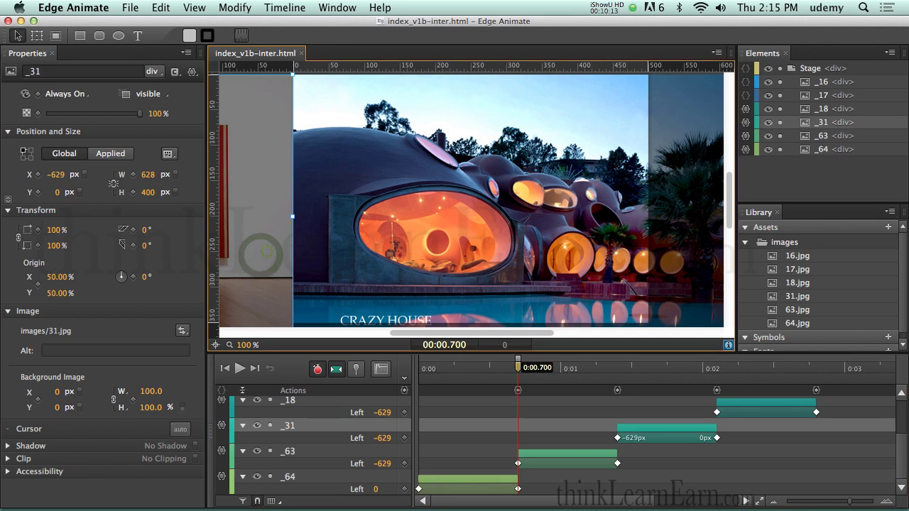
scroll(266, 250, left, 1)
click(458, 399)
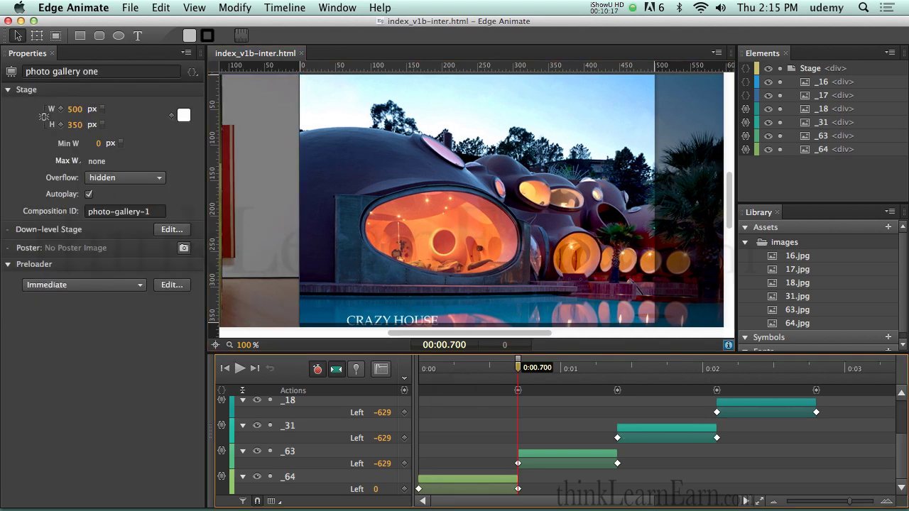
click(543, 453)
click(543, 428)
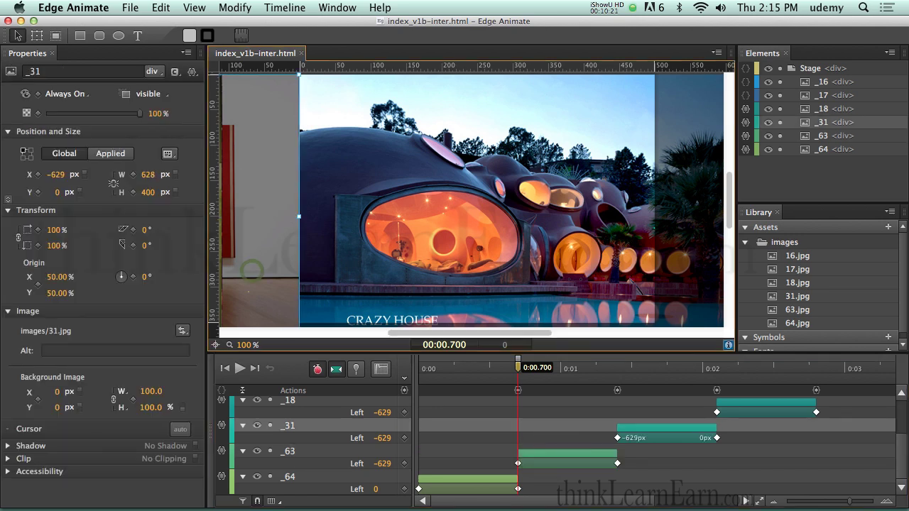
click(458, 394)
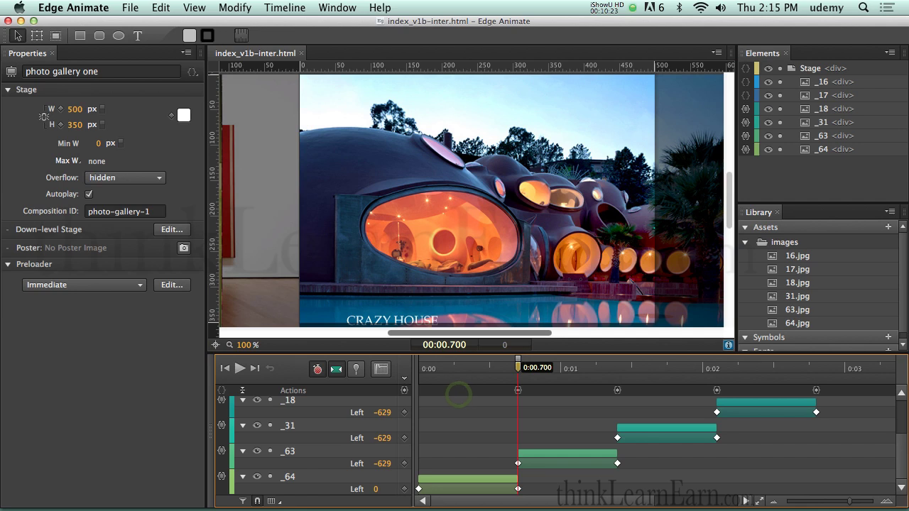
Set the mouse cursor of image _64 to pointer.
click(467, 480)
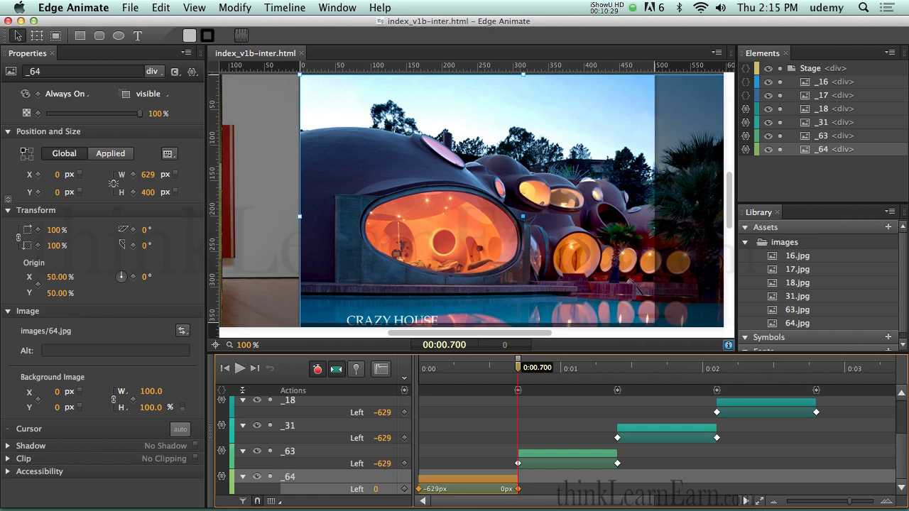
click(180, 430)
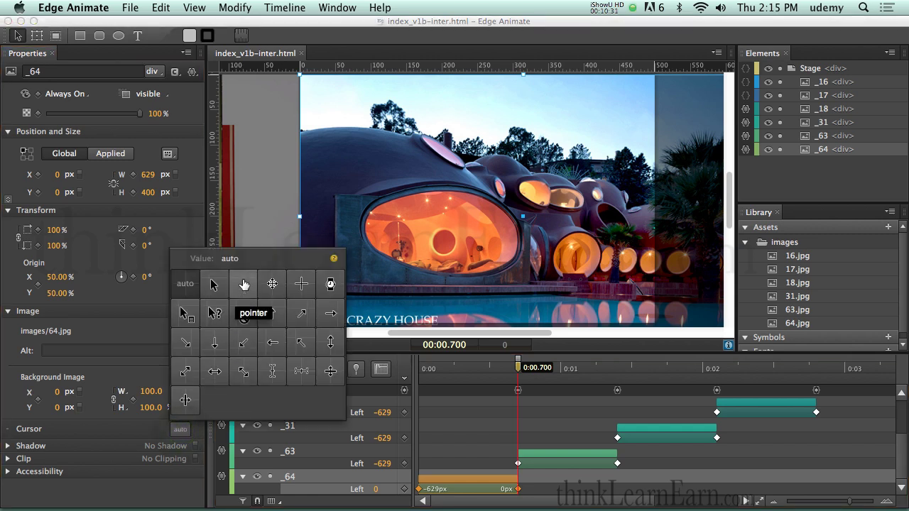
click(244, 284)
click(472, 432)
Set the mouse cursor of image _63 to pointer.
click(537, 454)
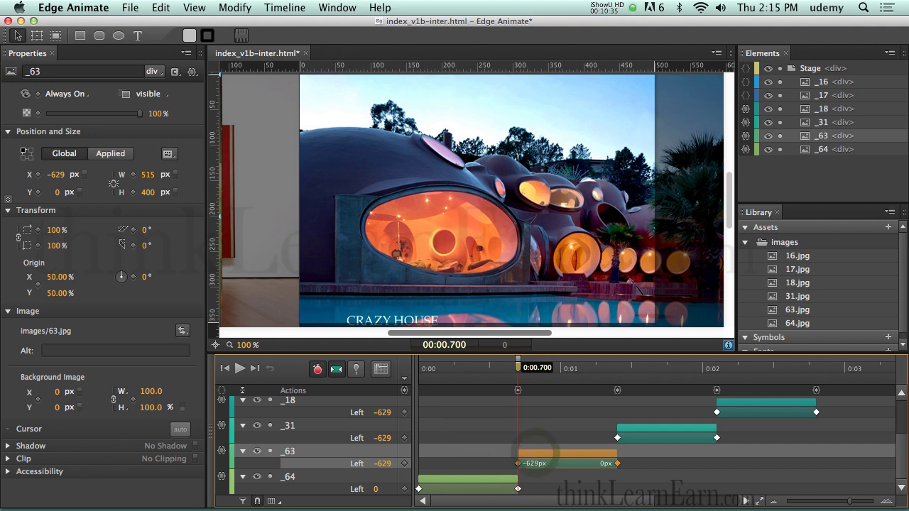
click(182, 432)
click(243, 284)
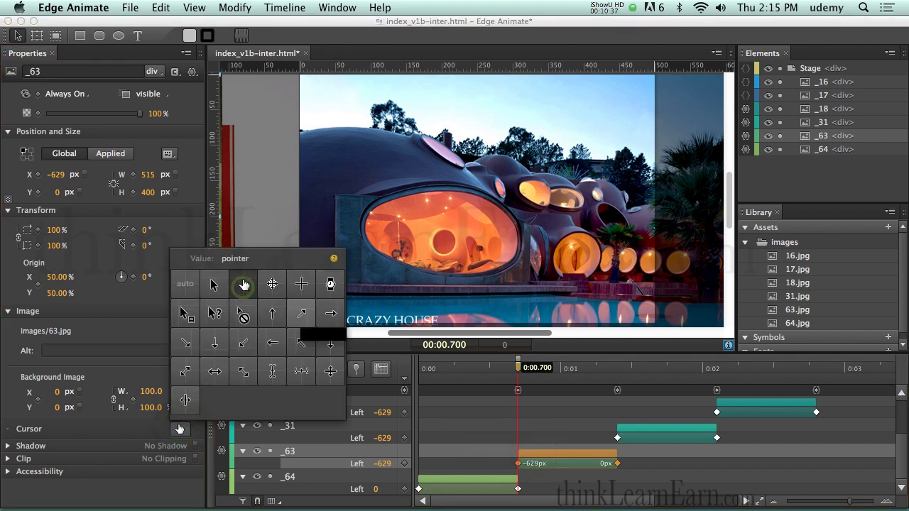
Set the mouse cursor of image _31 to pointer.
click(659, 429)
click(659, 429)
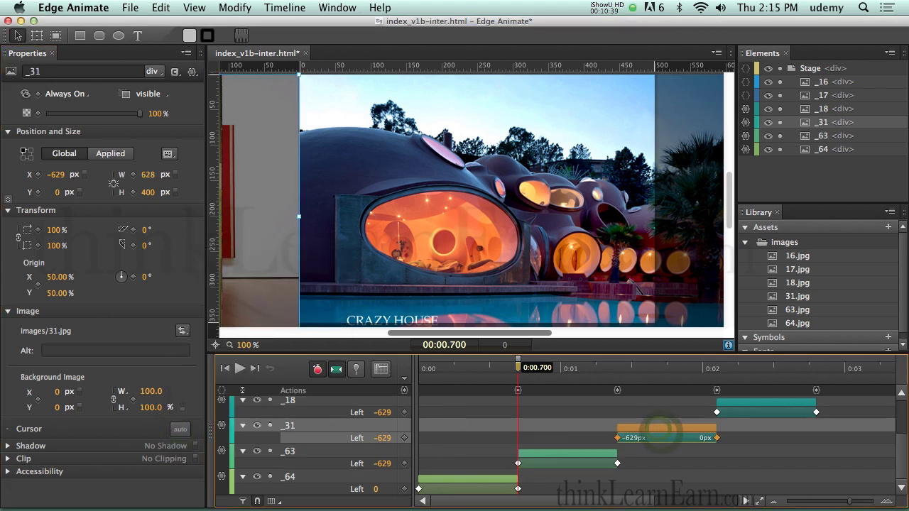
click(179, 429)
click(244, 285)
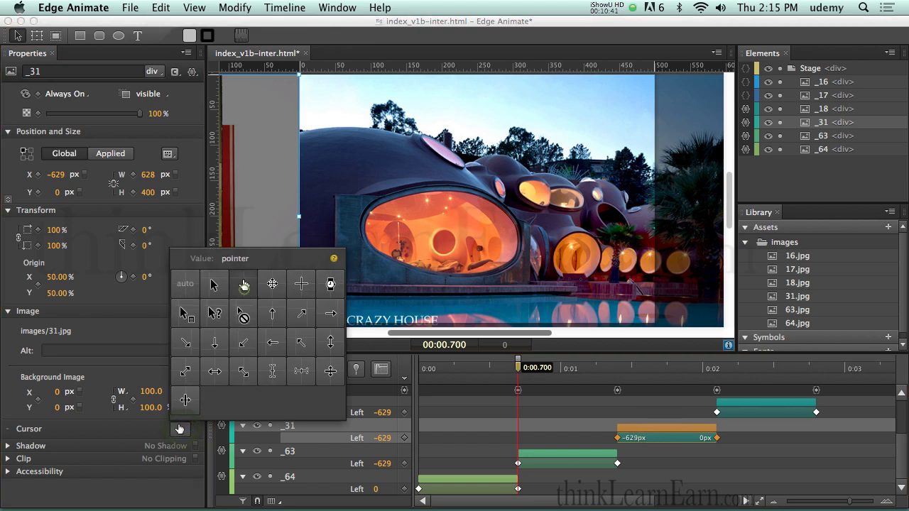
click(652, 430)
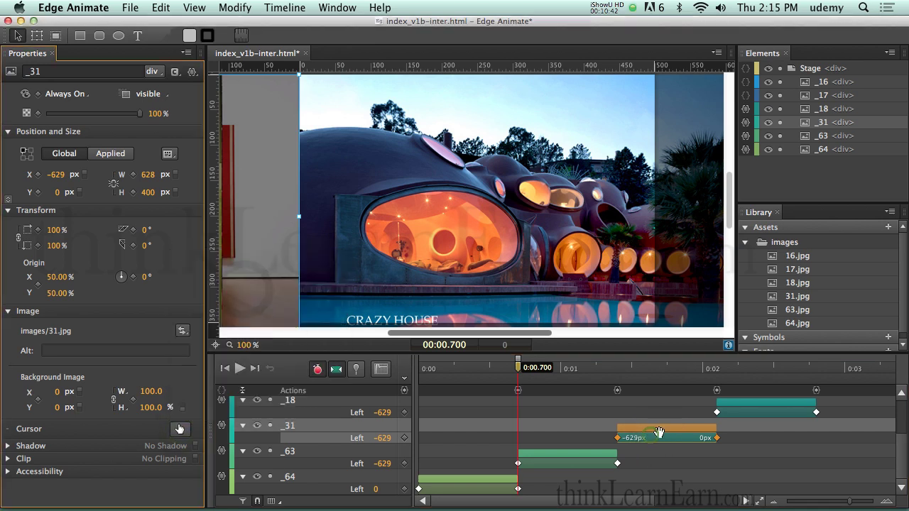
Set the mouse cursor of image _18 to pointer, and save the file.
click(732, 402)
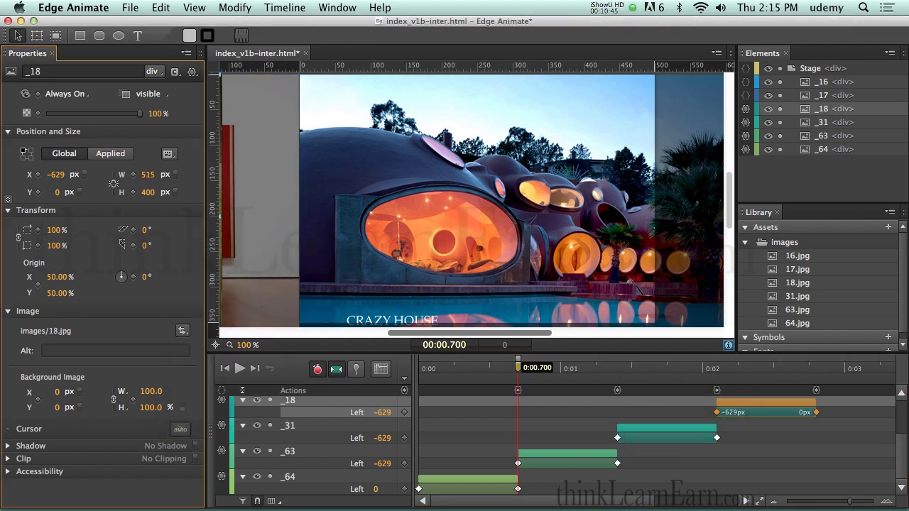
click(179, 429)
click(243, 285)
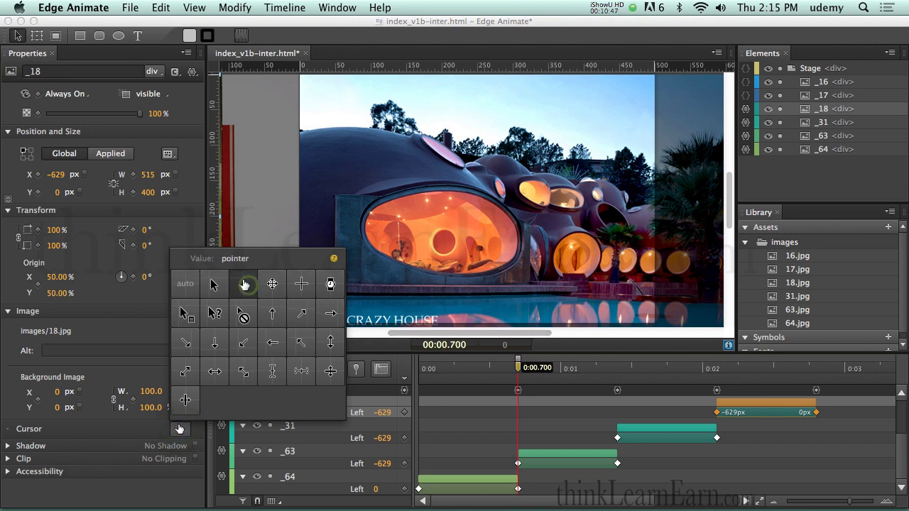
key(super+s)
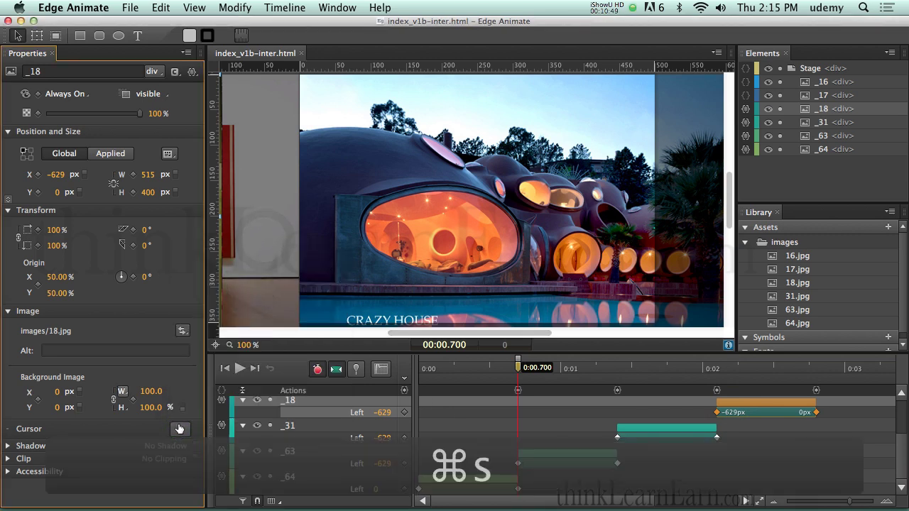
Preview the gallery in Firefox, advance through its images to check the pointer cursor, and return to Edge Animate.
key(super+Return)
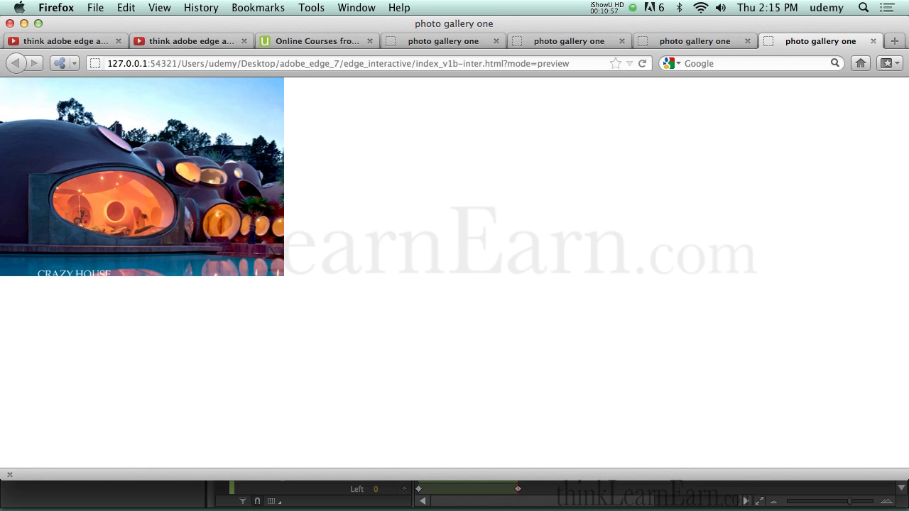
click(147, 224)
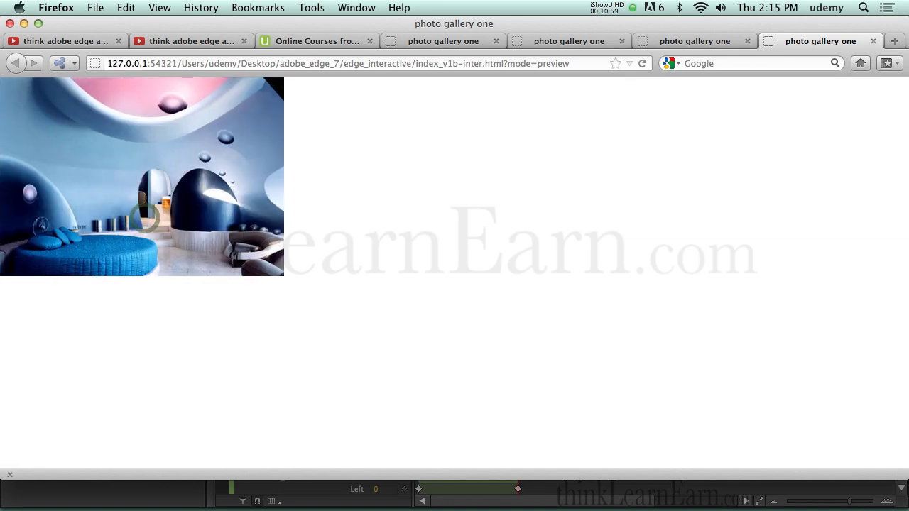
click(142, 217)
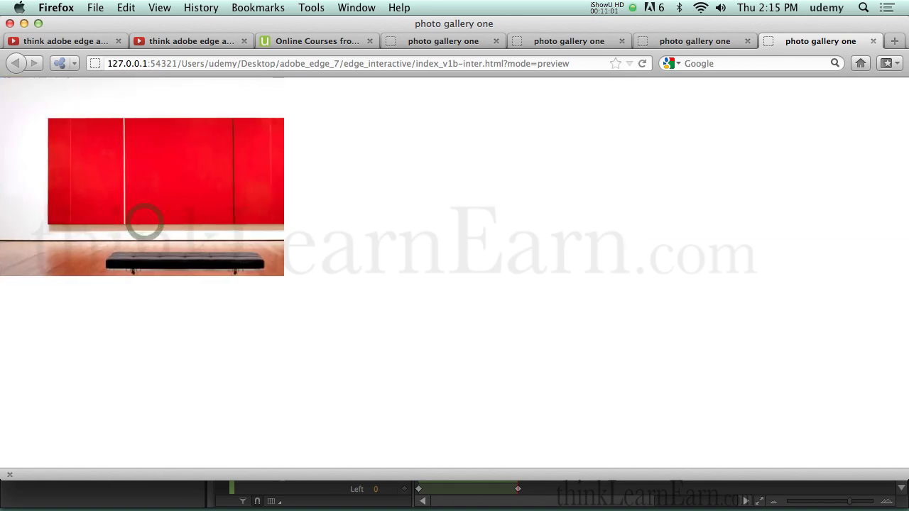
click(144, 227)
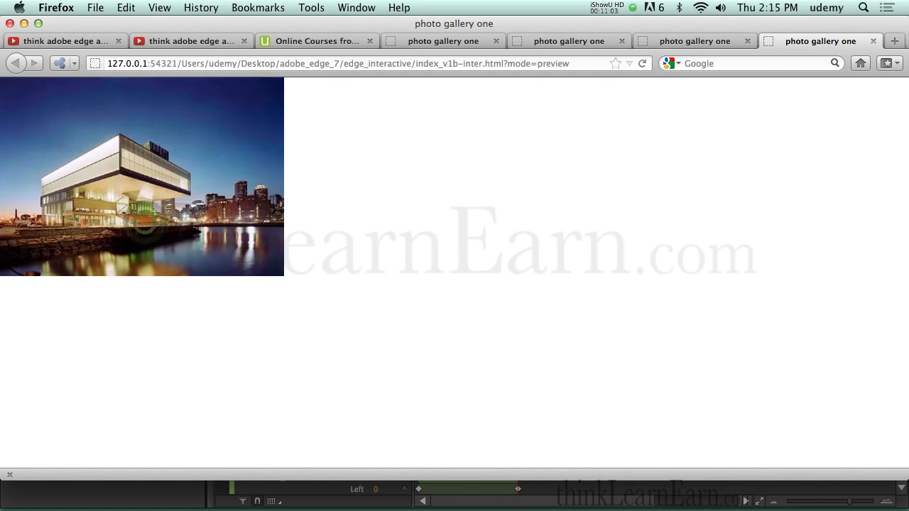
click(155, 231)
click(155, 231)
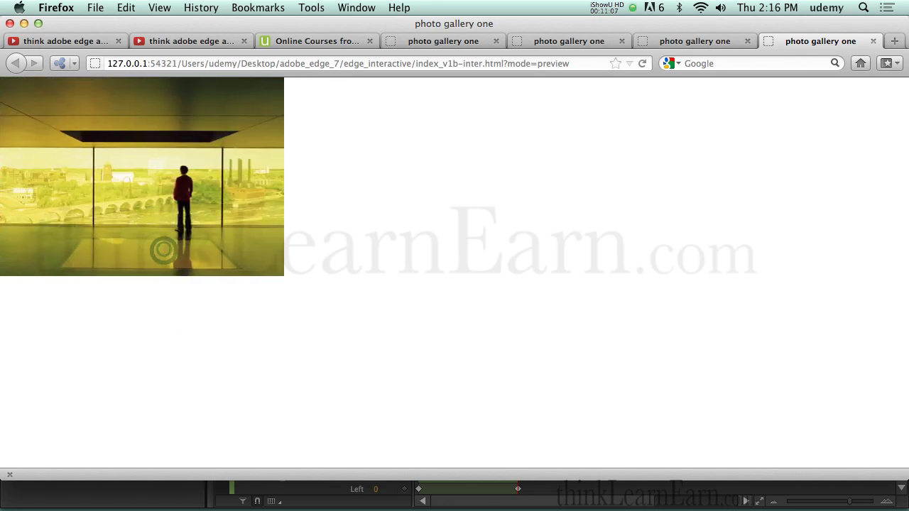
key(super+Tab)
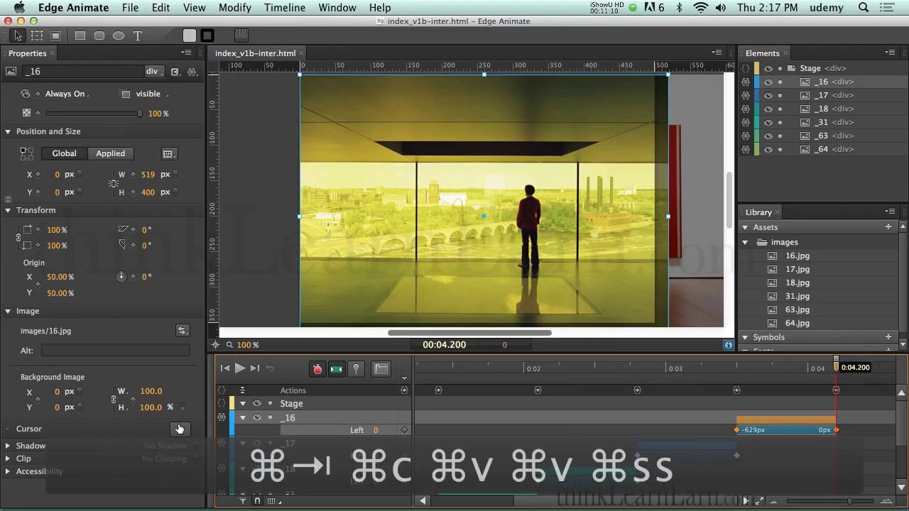
Deselect image _16, preview the gallery in Firefox again, and advance past the last image to test the loop back to the first.
click(568, 437)
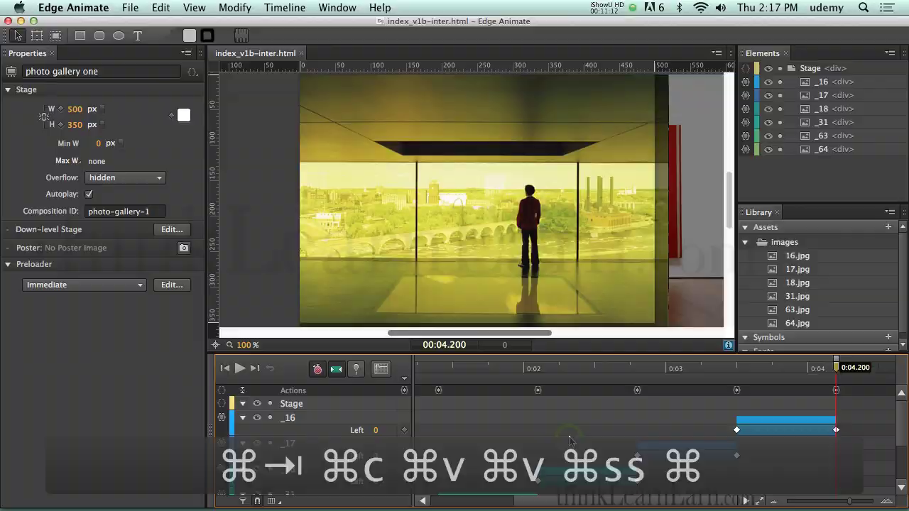
key(super+Return)
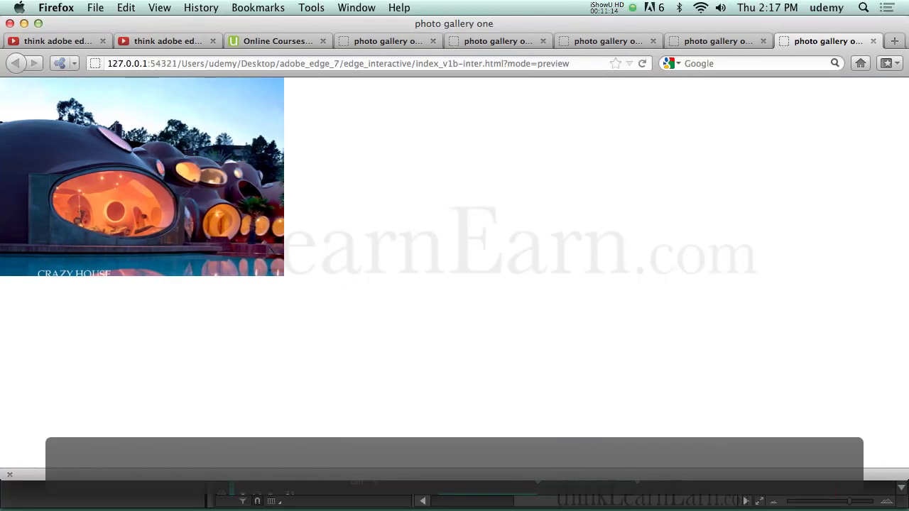
click(137, 224)
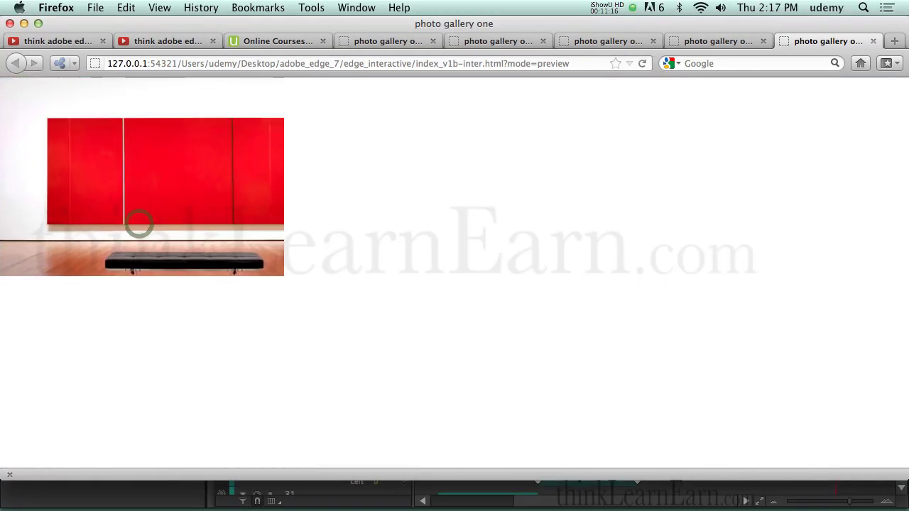
click(139, 225)
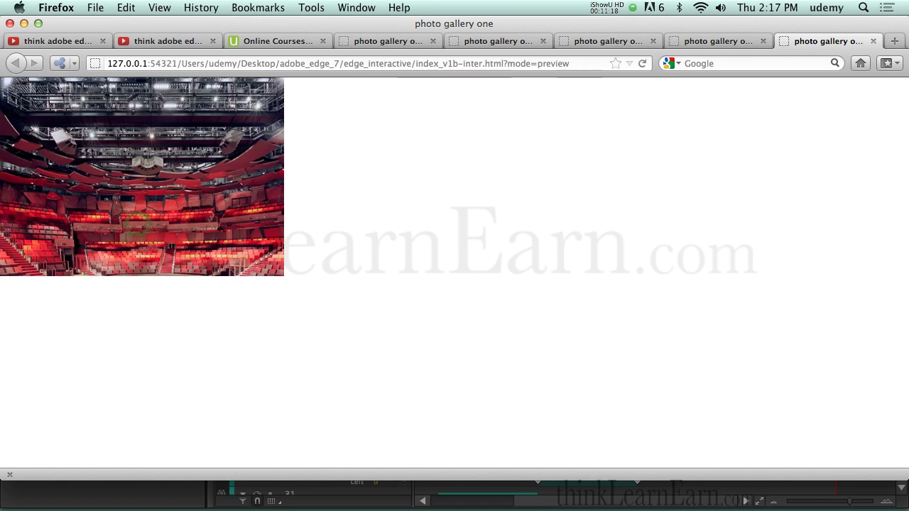
click(138, 224)
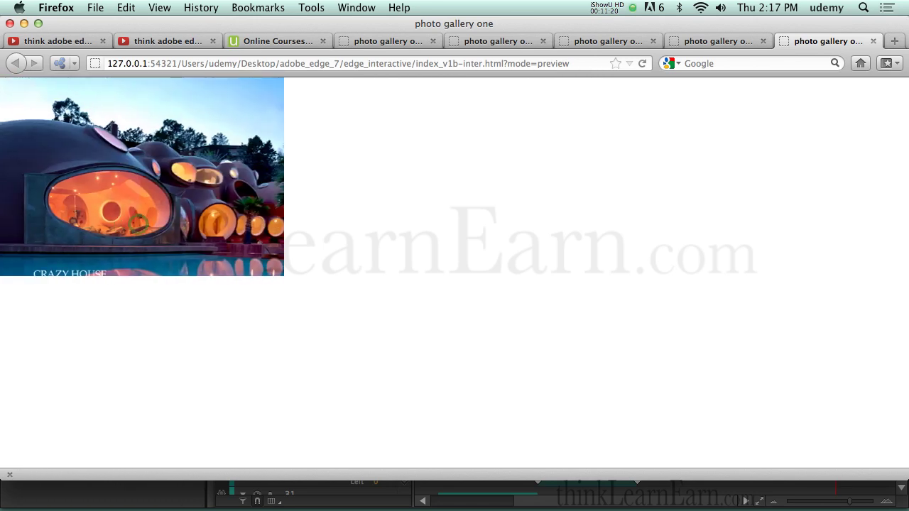
click(140, 227)
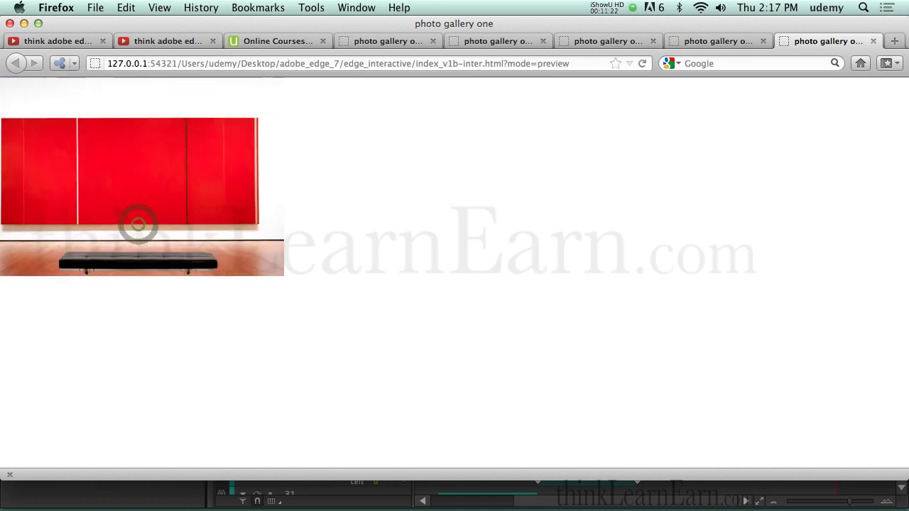
click(359, 277)
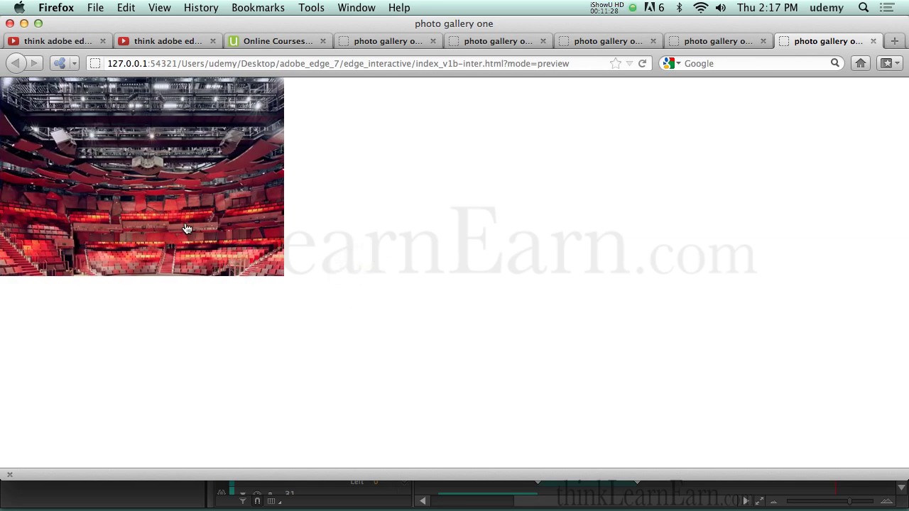
Switch to Safari, dismiss the sign-in notice on the YouTube channel page, and open its 50% OFF Edge Course link.
key(super+Tab)
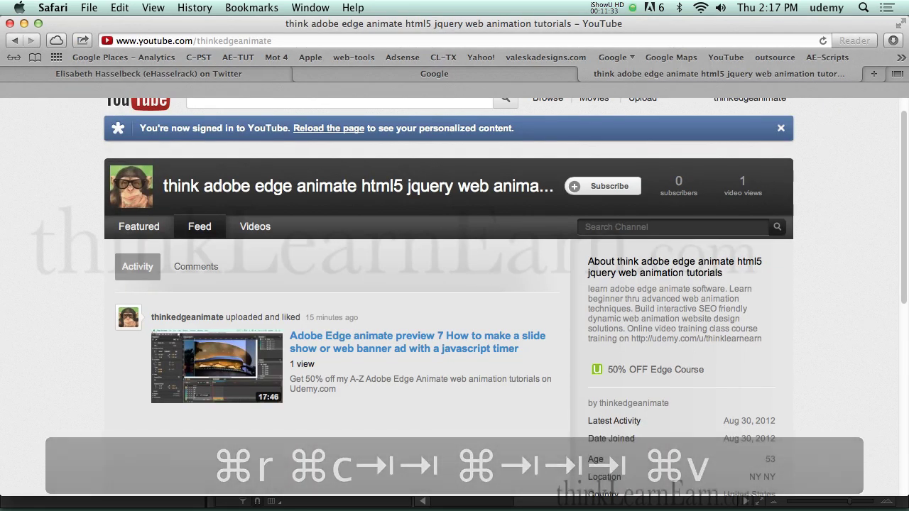
click(780, 128)
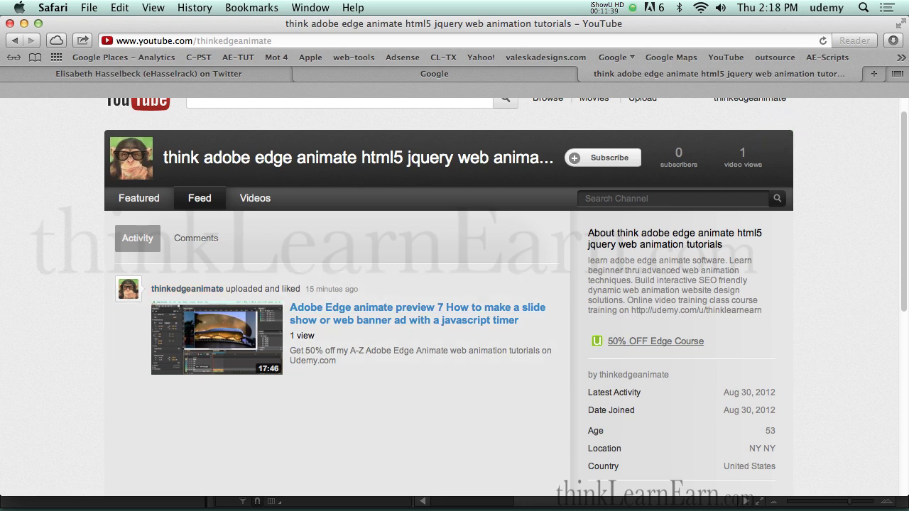
click(632, 343)
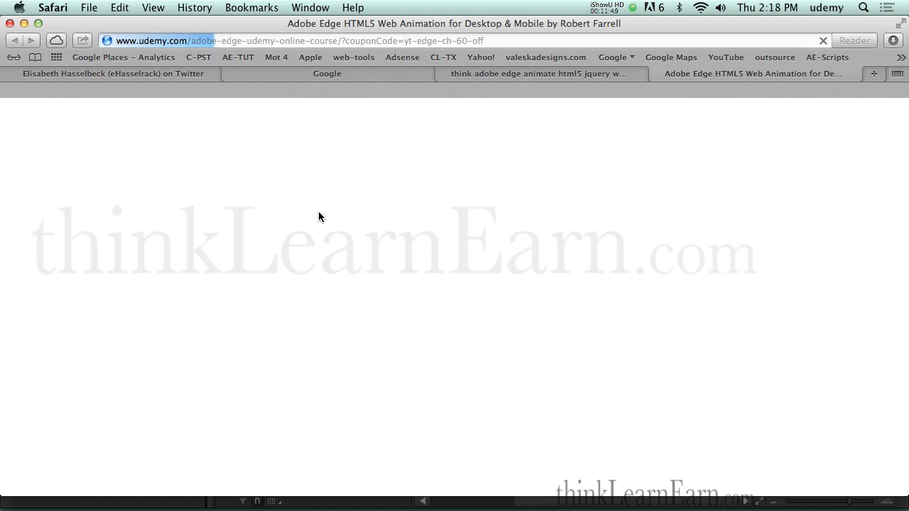
Look through the Udemy course page's description, requirements and lecture list, and return to its header.
key(super+r)
key(super+Tab)
key(super+Tab)
key(super+Tab)
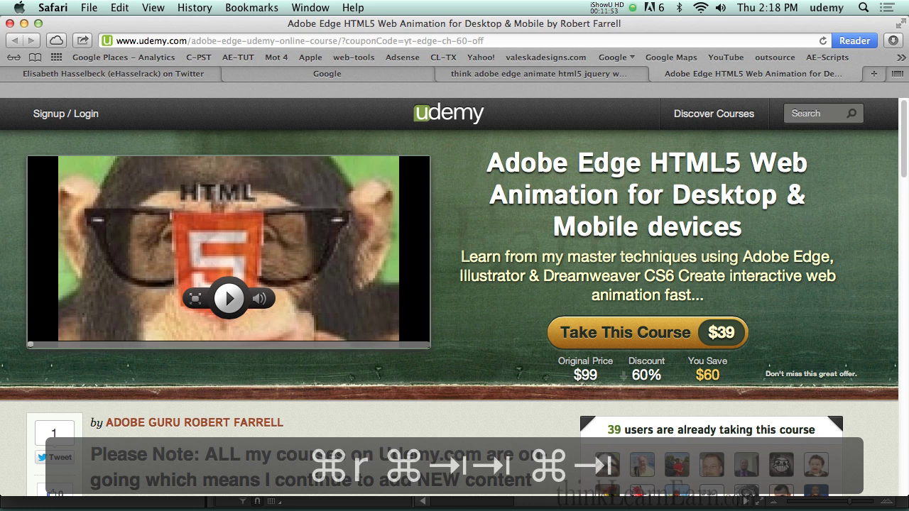
scroll(454, 297, down, 2)
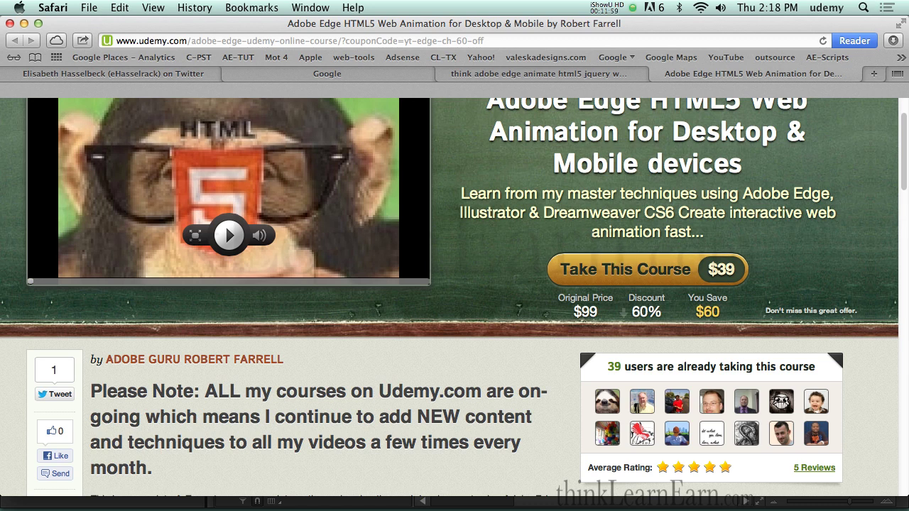
scroll(558, 240, down, 10)
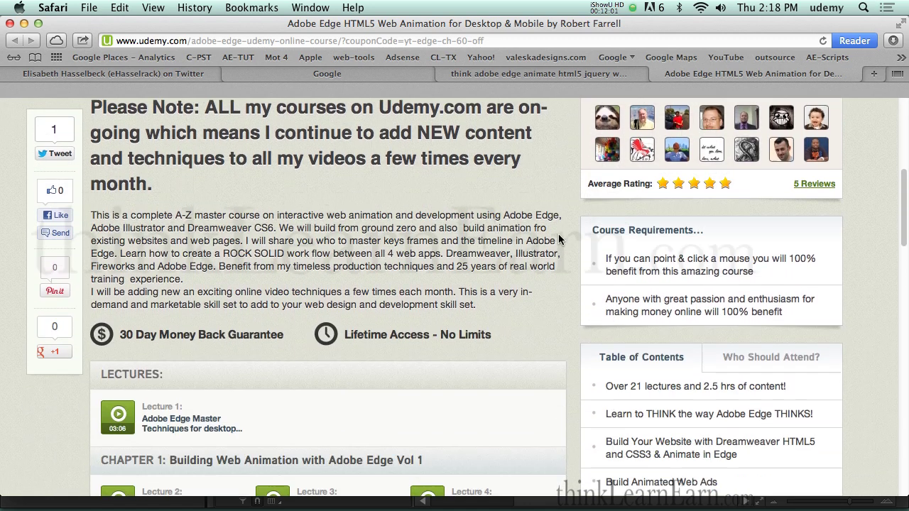
scroll(557, 239, up, 10)
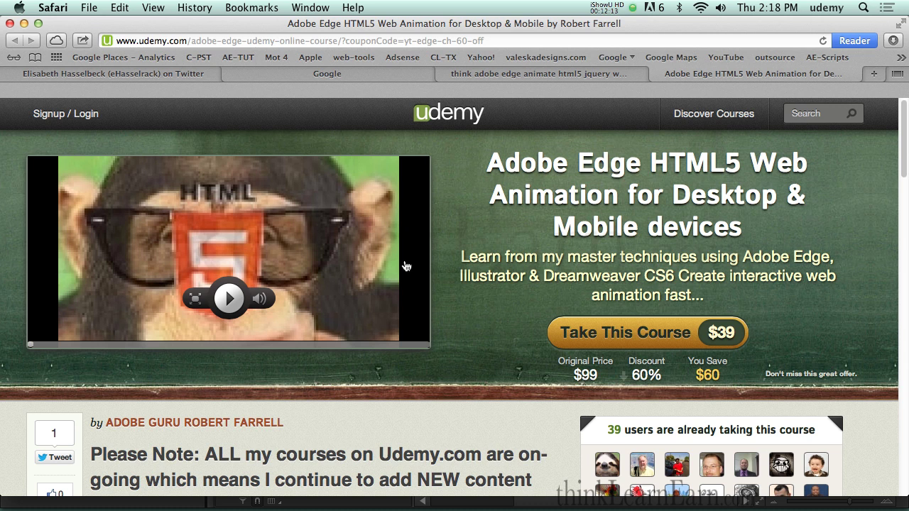
key(super)
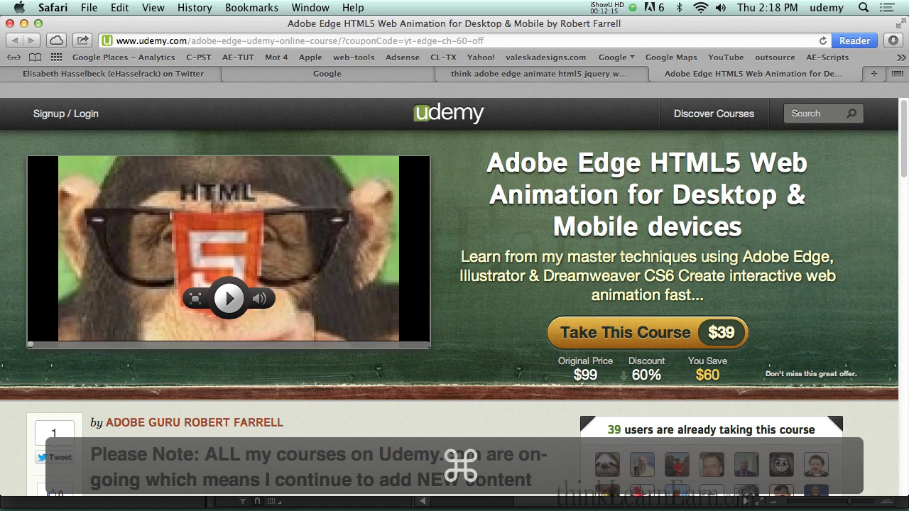